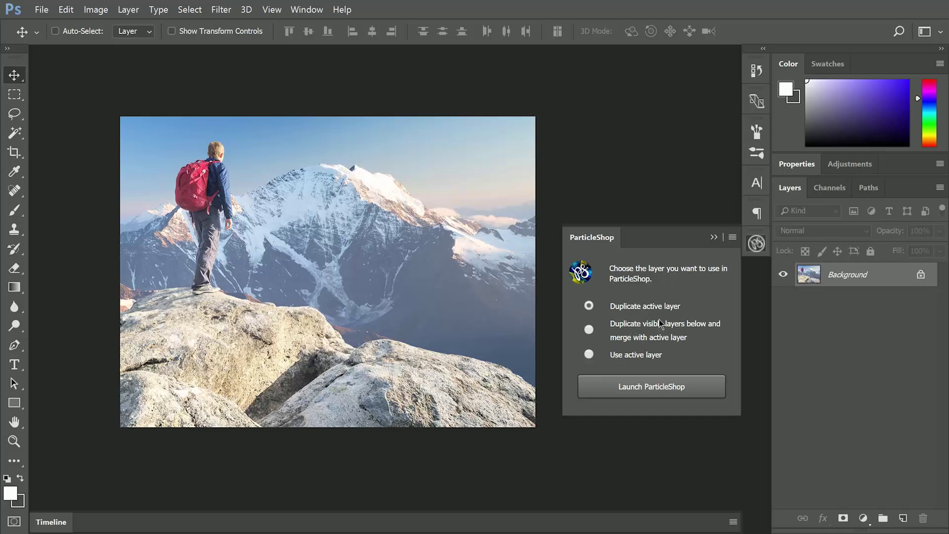
Open a duplicate of the active layer in ParticleShop and paint the rock beneath the hiker with the Granite brush in muted bluish grey.
left_click(635, 388)
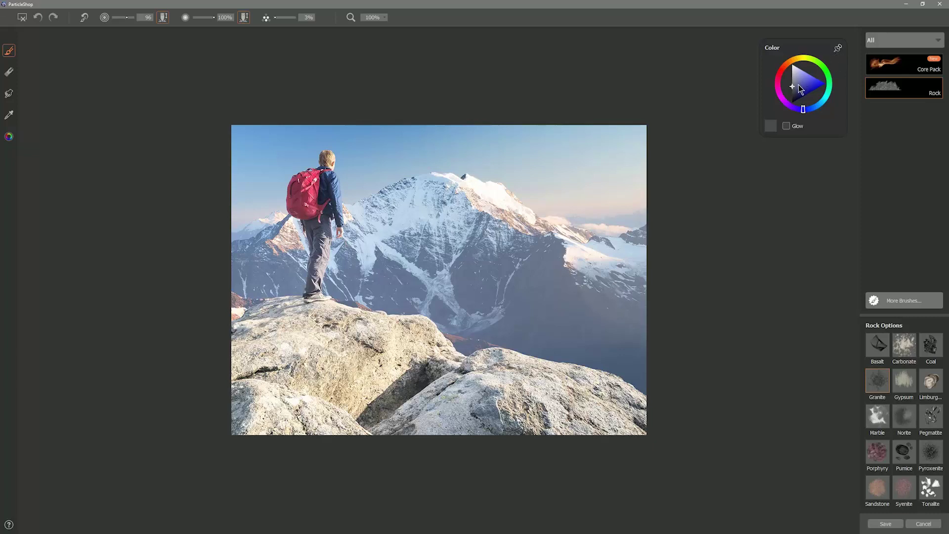
left_click(796, 91)
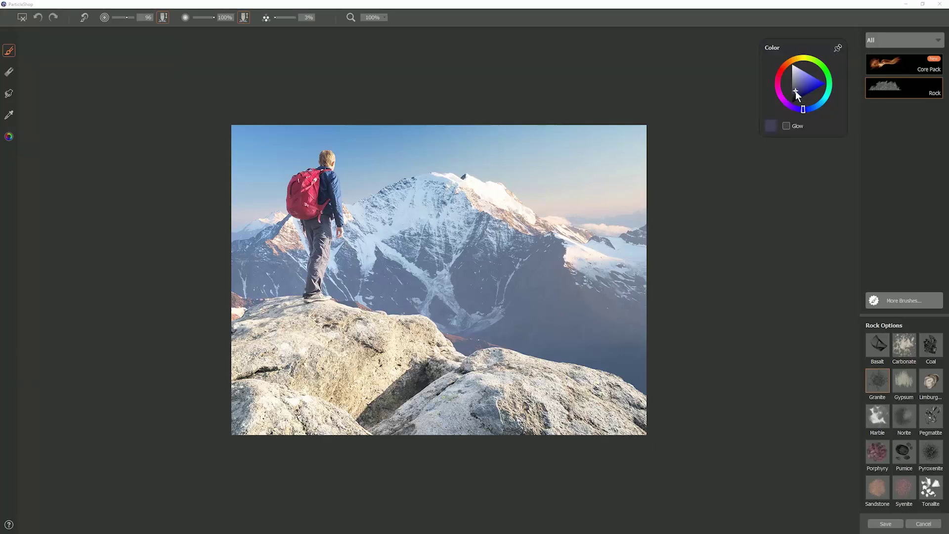
left_click(796, 92)
mouse_move(305, 302)
left_mouse_down()
mouse_move(260, 317)
mouse_move(299, 383)
mouse_move(449, 349)
mouse_move(296, 336)
mouse_move(396, 385)
mouse_move(316, 346)
mouse_move(385, 351)
mouse_move(257, 336)
mouse_move(376, 406)
mouse_move(297, 326)
mouse_move(396, 370)
mouse_move(292, 341)
mouse_move(331, 396)
mouse_move(430, 395)
left_mouse_up()
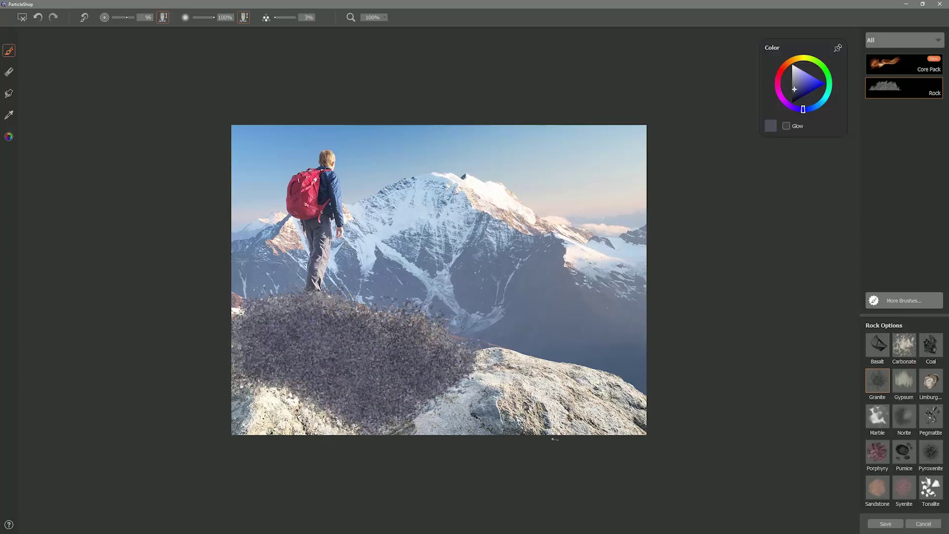
Layer more Granite strokes over the painted rock, first with a much larger brush and finally at size 65.
mouse_move(326, 340)
left_mouse_down("ctrl+alt")
mouse_move(417, 357)
mouse_move(408, 367)
left_mouse_up("ctrl+alt")
mouse_move(304, 348)
left_mouse_down()
mouse_move(297, 331)
mouse_move(405, 365)
mouse_move(336, 329)
mouse_move(360, 377)
mouse_move(324, 375)
mouse_move(290, 339)
mouse_move(403, 352)
mouse_move(385, 386)
left_mouse_up()
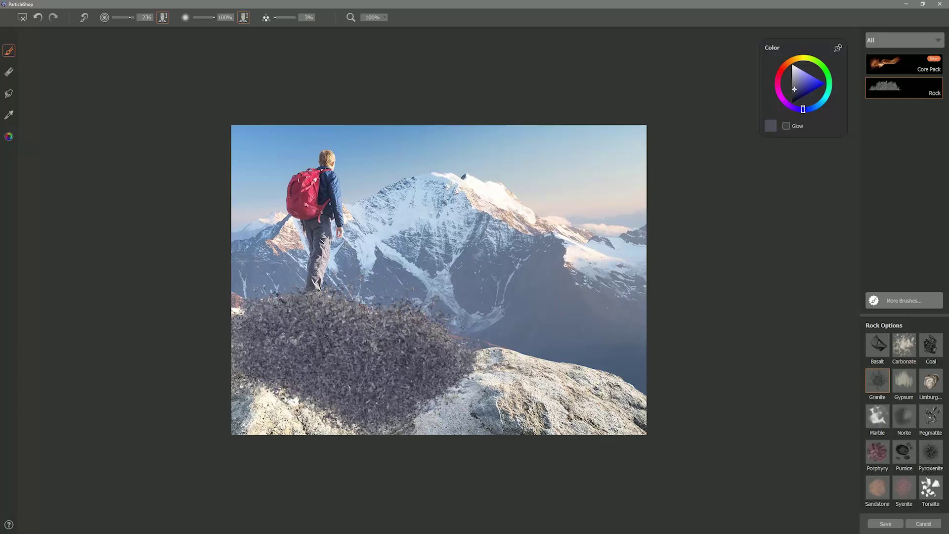
mouse_move(340, 352)
left_mouse_down("ctrl+alt")
mouse_move(345, 361)
mouse_move(363, 333)
mouse_move(372, 348)
mouse_move(364, 370)
left_mouse_up("ctrl+alt")
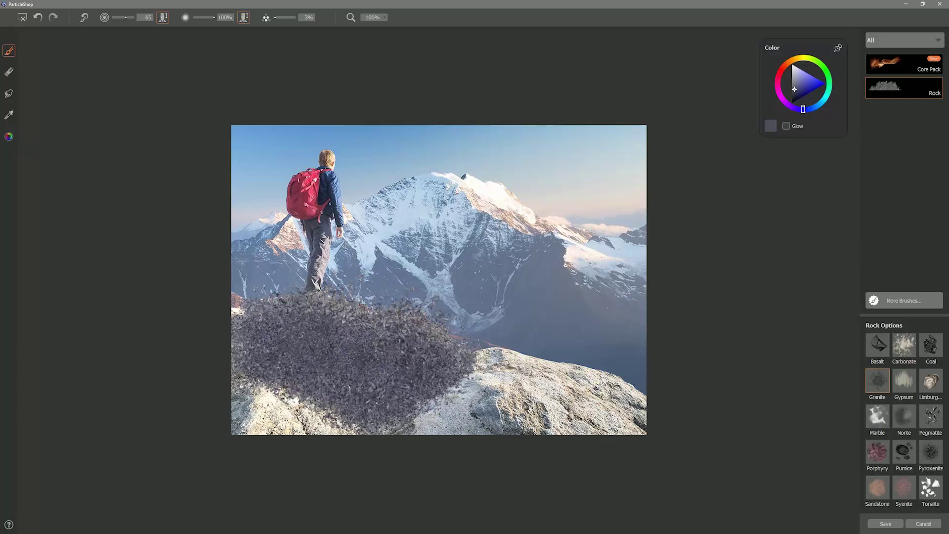
mouse_move(348, 317)
left_mouse_down()
mouse_move(413, 348)
mouse_move(402, 376)
mouse_move(381, 396)
mouse_move(318, 385)
mouse_move(376, 402)
mouse_move(445, 361)
mouse_move(272, 329)
mouse_move(222, 340)
mouse_move(277, 309)
mouse_move(391, 314)
mouse_move(432, 330)
mouse_move(452, 369)
left_mouse_up()
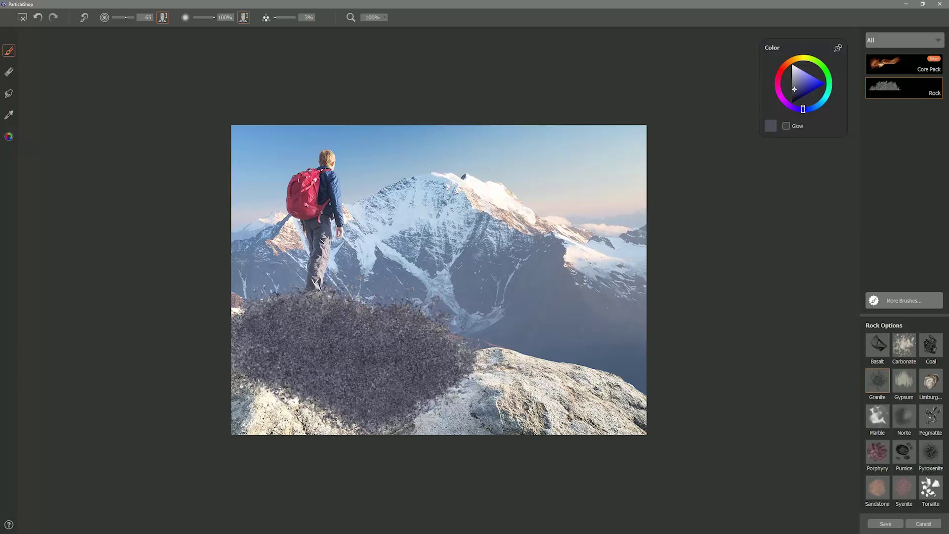
Scatter off-white Tonalite flecks across the granite area, filling gaps with smaller flecks at size 1.
left_click(932, 488)
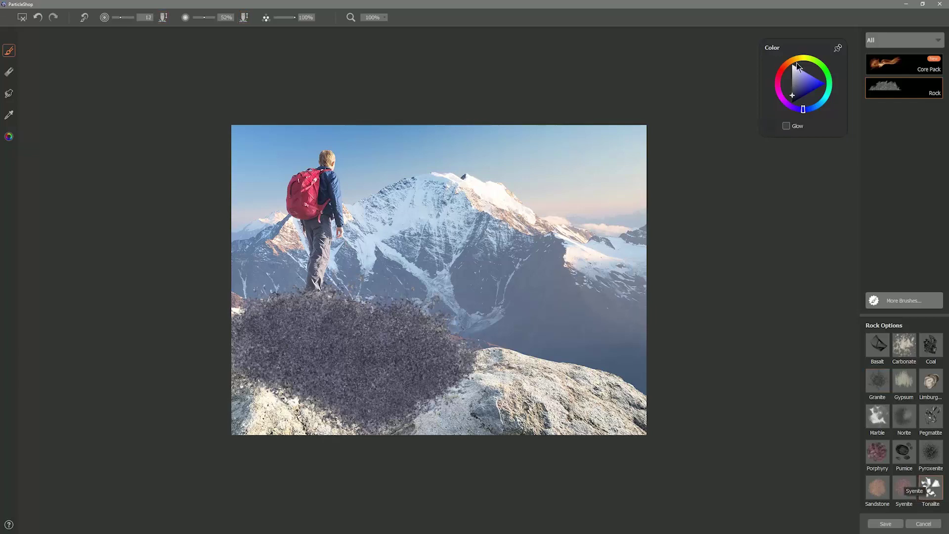
left_click(797, 61)
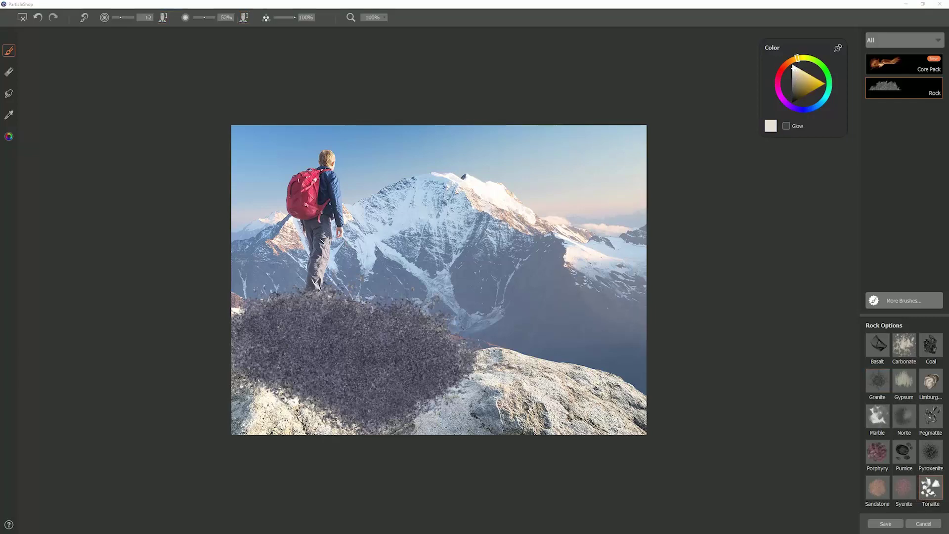
mouse_move(271, 324)
left_mouse_down()
mouse_move(263, 328)
mouse_move(272, 320)
mouse_move(288, 355)
mouse_move(299, 306)
mouse_move(331, 330)
mouse_move(320, 380)
mouse_move(378, 320)
mouse_move(384, 395)
mouse_move(420, 393)
mouse_move(413, 349)
mouse_move(459, 356)
left_mouse_up()
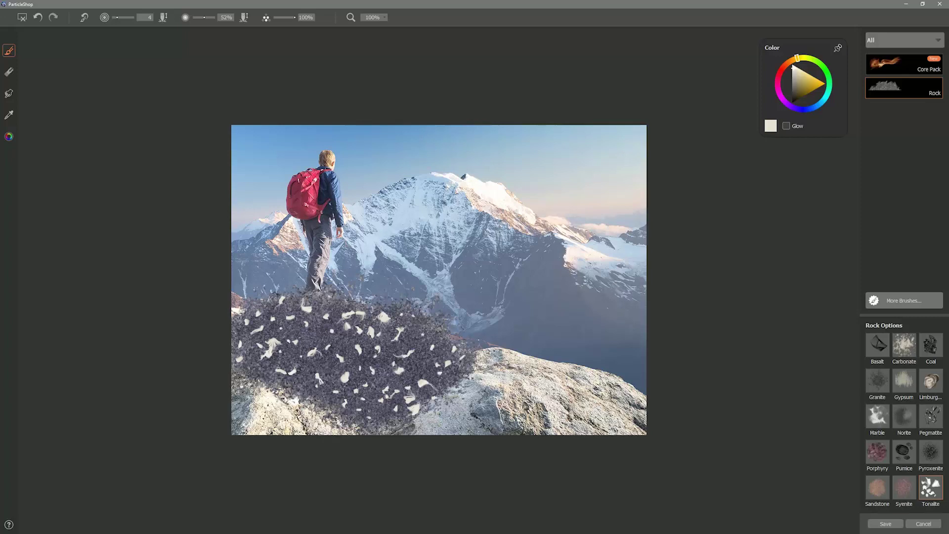
left_click(114, 19)
mouse_move(424, 346)
left_mouse_down()
mouse_move(345, 340)
mouse_move(300, 381)
left_mouse_up()
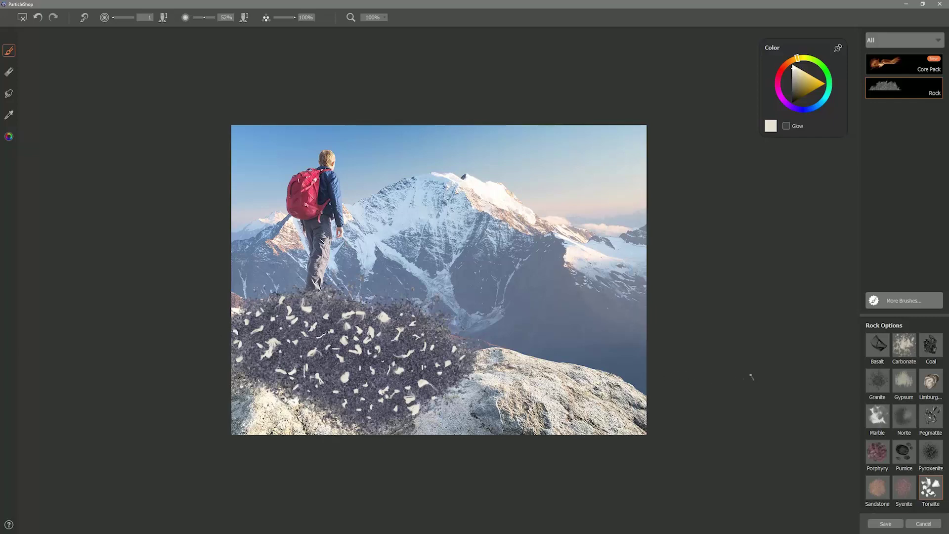
Save only the brushstrokes back to Photoshop and rename the resulting layer granite.
left_click(886, 525)
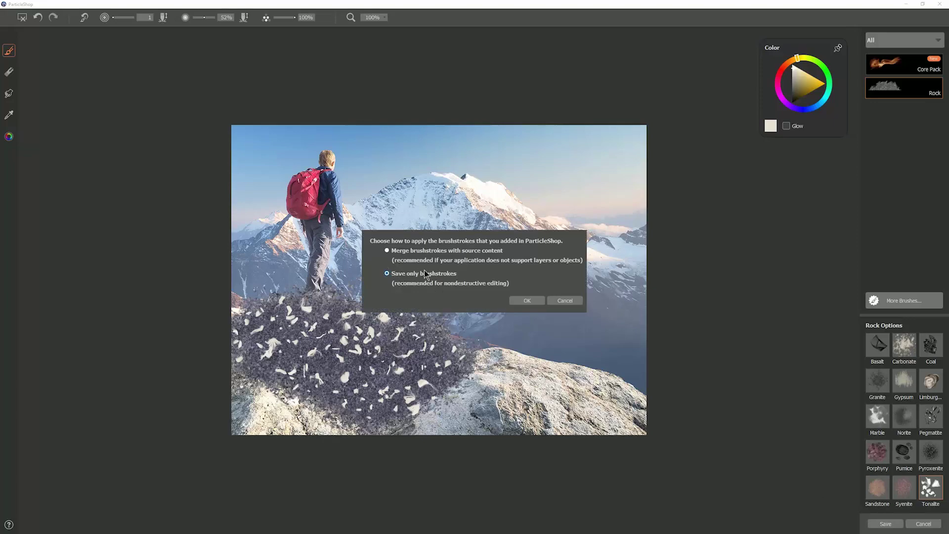
left_click(533, 301)
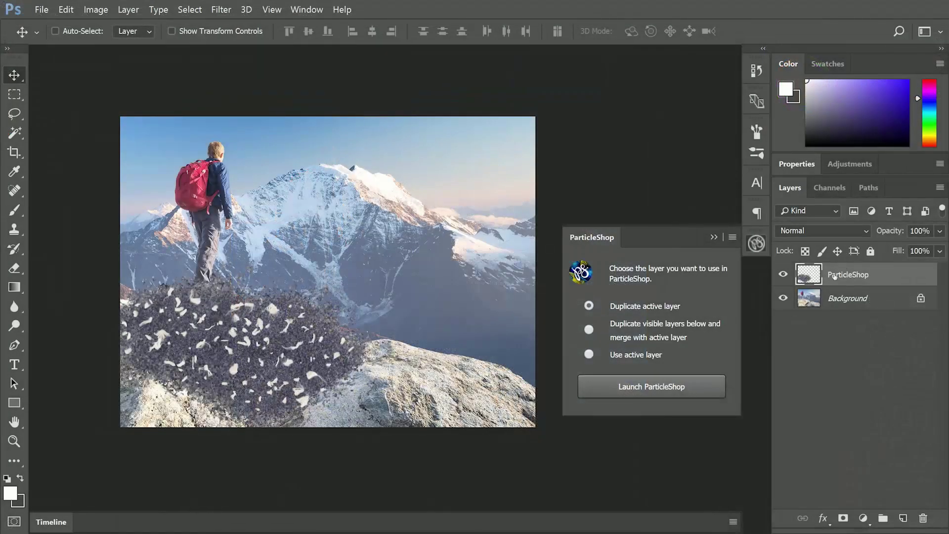
double_click(843, 275)
type("granite")
key("Return")
Set the granite layer's blend mode to Multiply and add a layer mask to it.
left_click(814, 231)
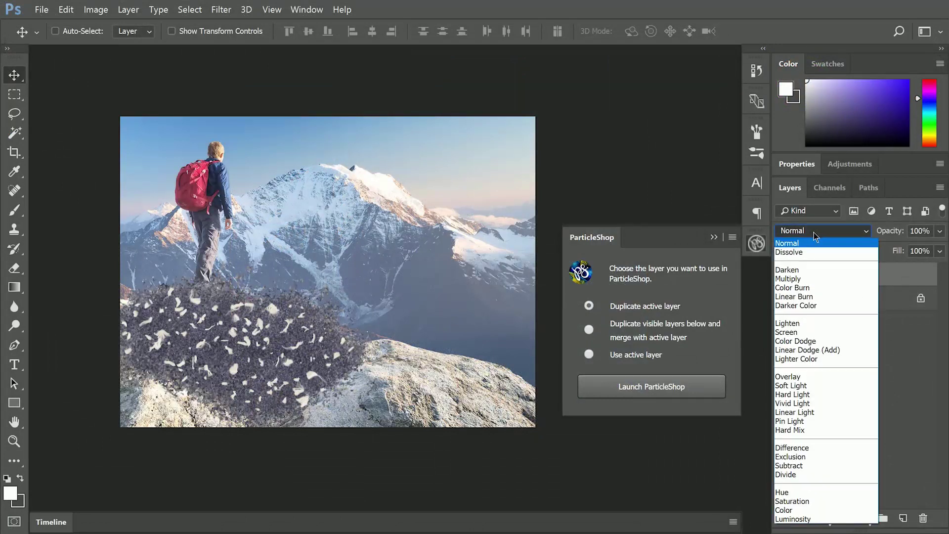
left_click(804, 279)
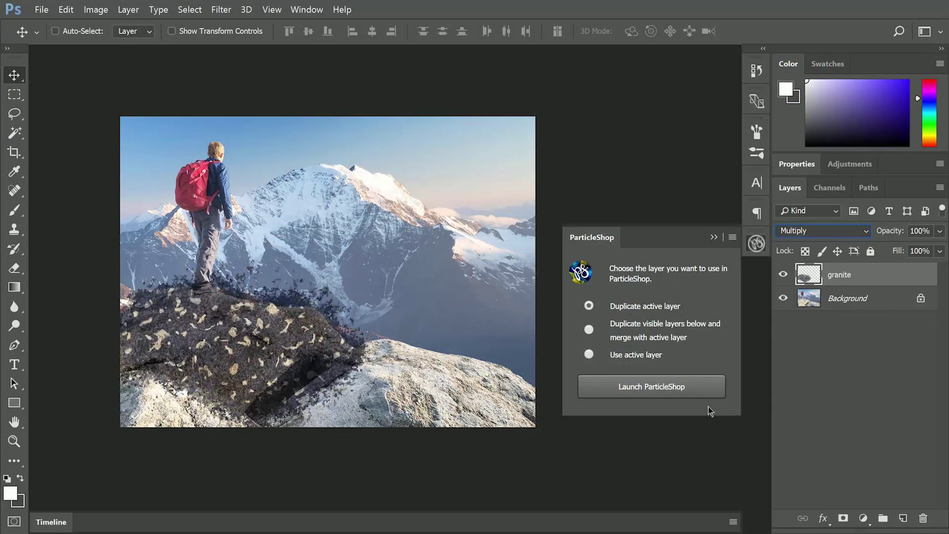
left_click(843, 518)
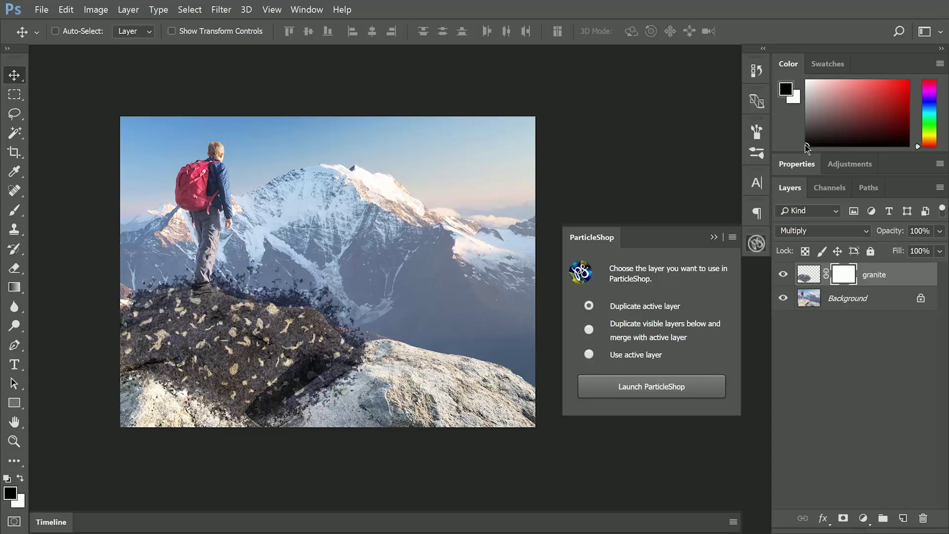
Mask out the granite texture spilling beyond the rock's outline with a soft 35 px black brush.
left_click(15, 211)
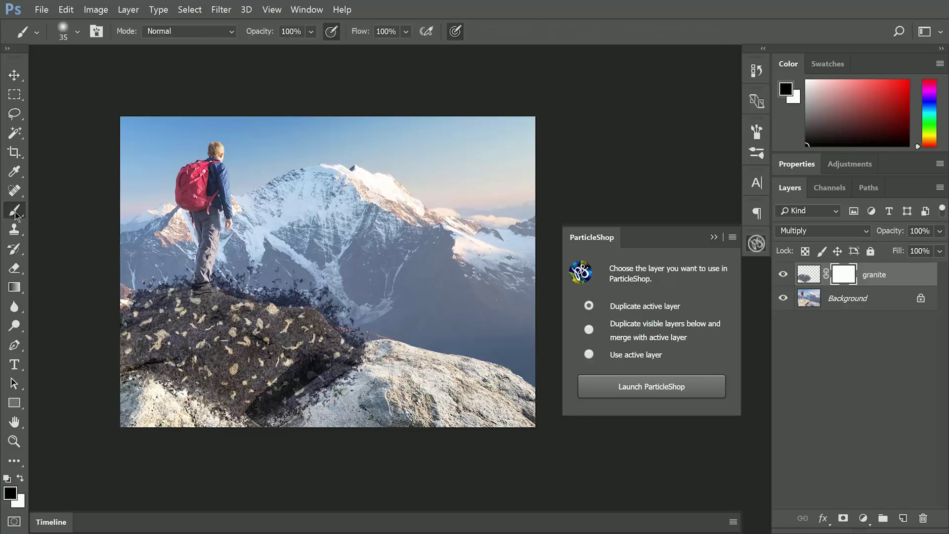
right_click(74, 188)
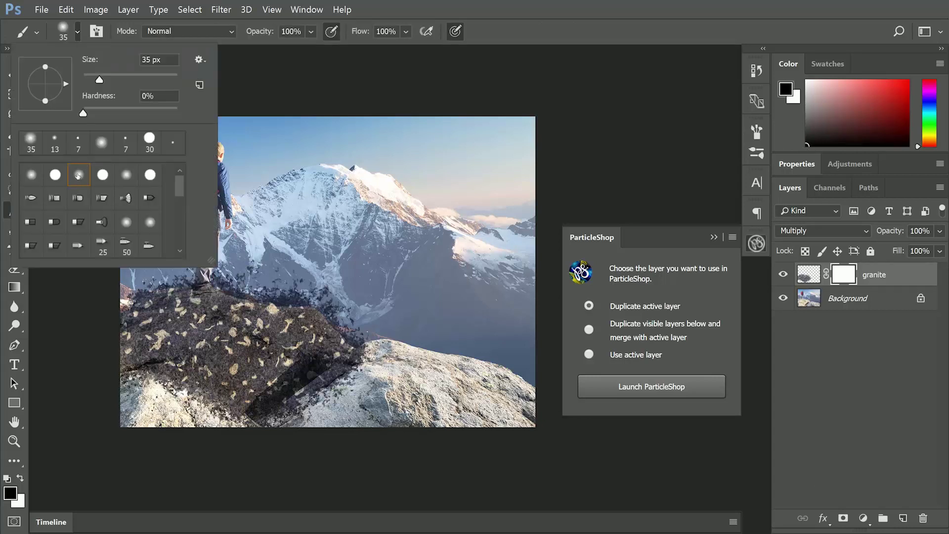
key("Return")
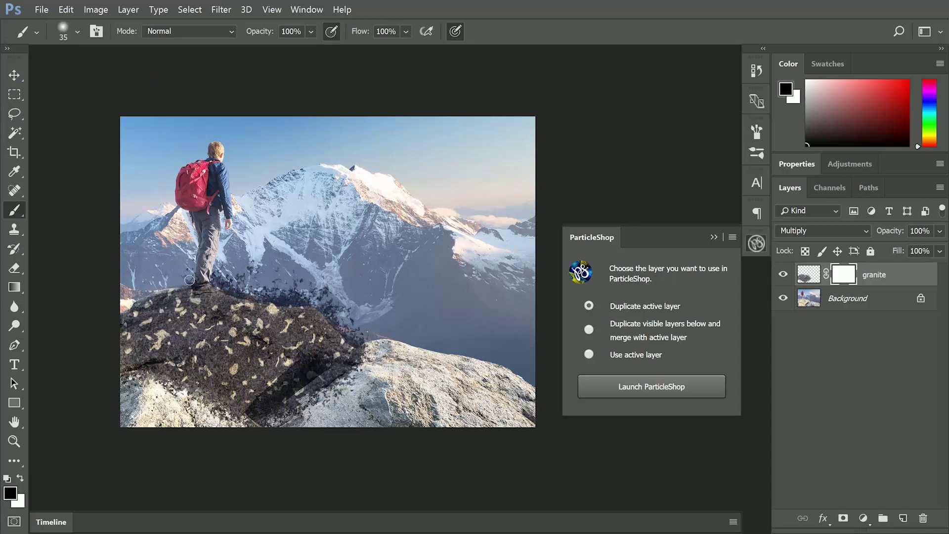
mouse_move(205, 255)
left_mouse_down()
mouse_move(203, 278)
mouse_move(263, 290)
mouse_move(281, 281)
mouse_move(359, 341)
mouse_move(269, 424)
mouse_move(120, 378)
mouse_move(228, 426)
mouse_move(120, 384)
left_mouse_up()
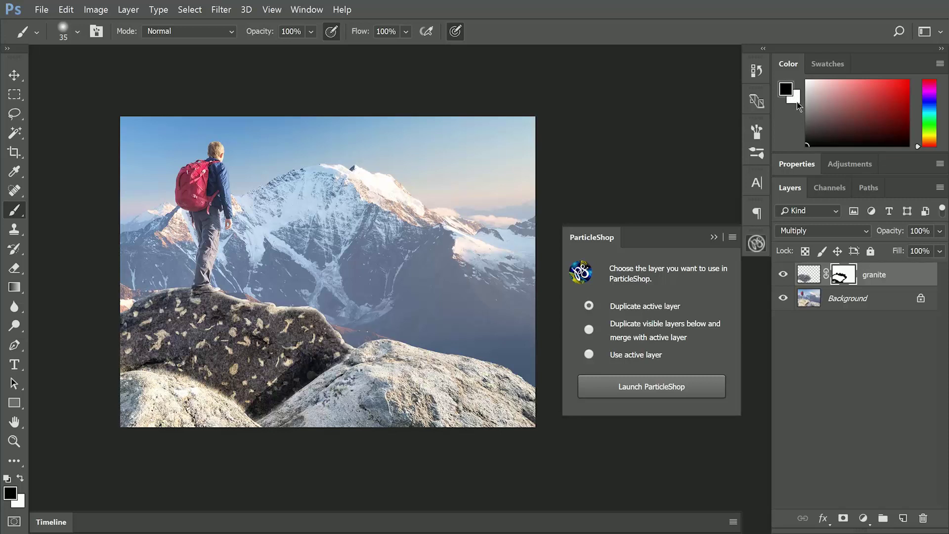
Restore granite along the rock's upper edge on the mask with a 15 px white brush, and lower the layer's opacity to 93%.
key("x")
key("x")
key("x")
key("x")
key("x")
key("x")
key("x")
key("bracketleft")
key("bracketleft")
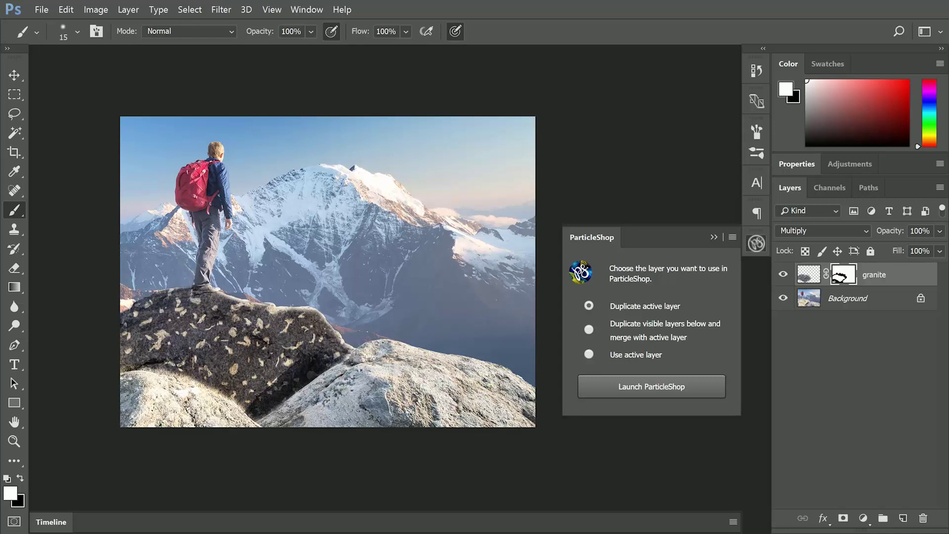
mouse_move(225, 298)
left_mouse_down()
mouse_move(311, 310)
mouse_move(336, 334)
left_mouse_up()
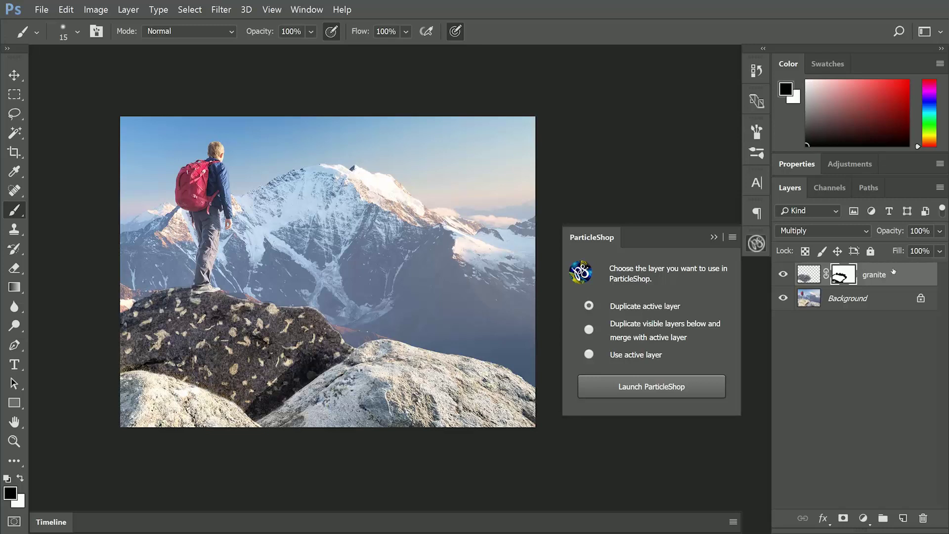
left_click(939, 231)
mouse_move(941, 248)
left_mouse_down()
mouse_move(916, 250)
mouse_move(934, 250)
left_mouse_up()
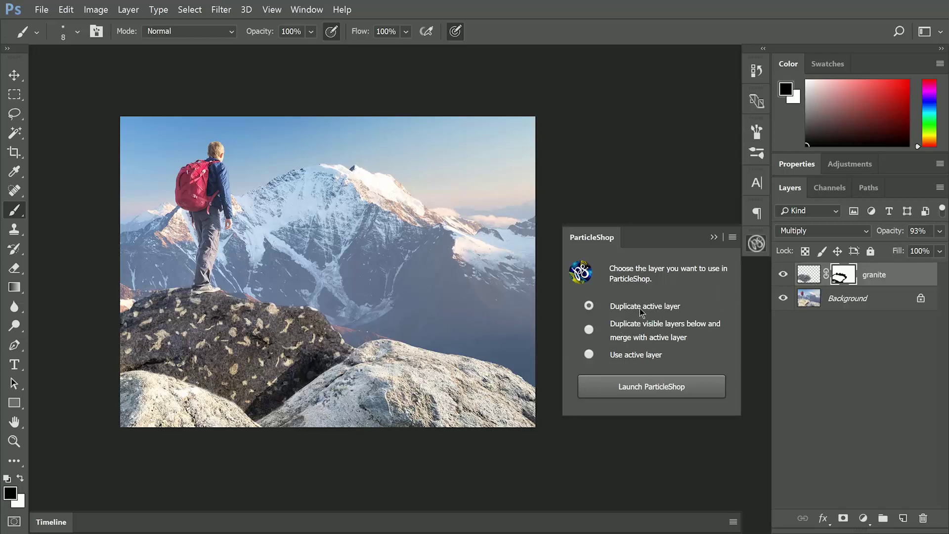
Open the merged visible layers in ParticleShop and choose the Sandstone brush with a muted reddish-orange colour.
left_click(589, 329)
left_click(635, 390)
left_click(878, 486)
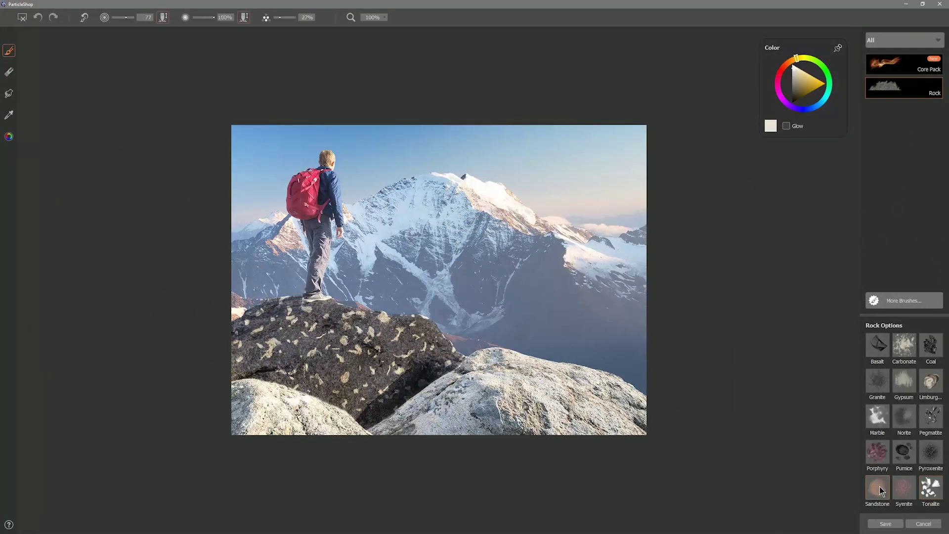
left_click(783, 66)
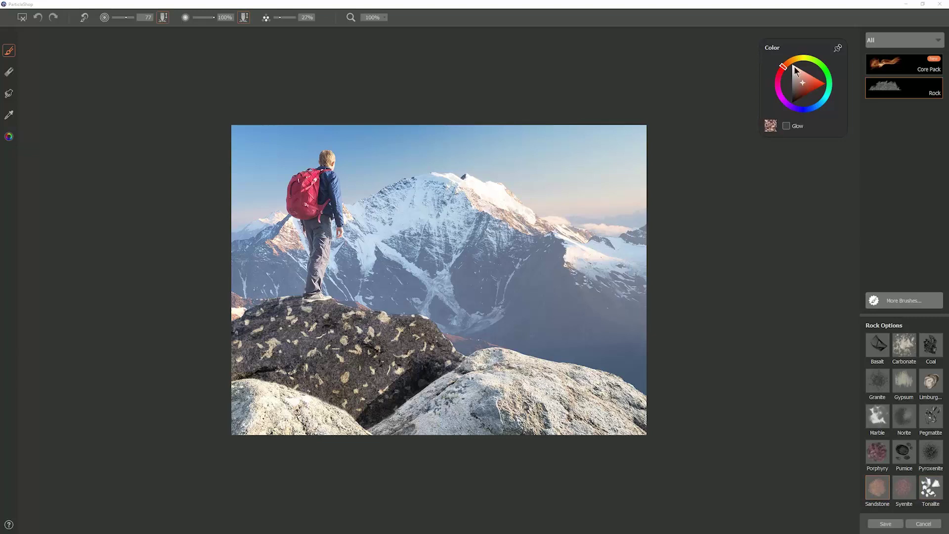
left_click(784, 63)
left_click(803, 81)
Paint reddish-brown Sandstone bands across the lower-left rock, reducing the brush to size 10 for the narrower strokes.
mouse_move(249, 380)
left_mouse_down()
mouse_move(236, 384)
mouse_move(244, 378)
mouse_move(235, 407)
mouse_move(277, 389)
left_mouse_up()
mouse_move(246, 434)
left_mouse_down()
mouse_move(326, 409)
mouse_move(289, 417)
left_mouse_up()
key("bracketleft")
key("bracketleft")
key("bracketleft")
key("bracketleft")
key("bracketleft")
key("bracketleft")
key("bracketleft")
key("bracketleft")
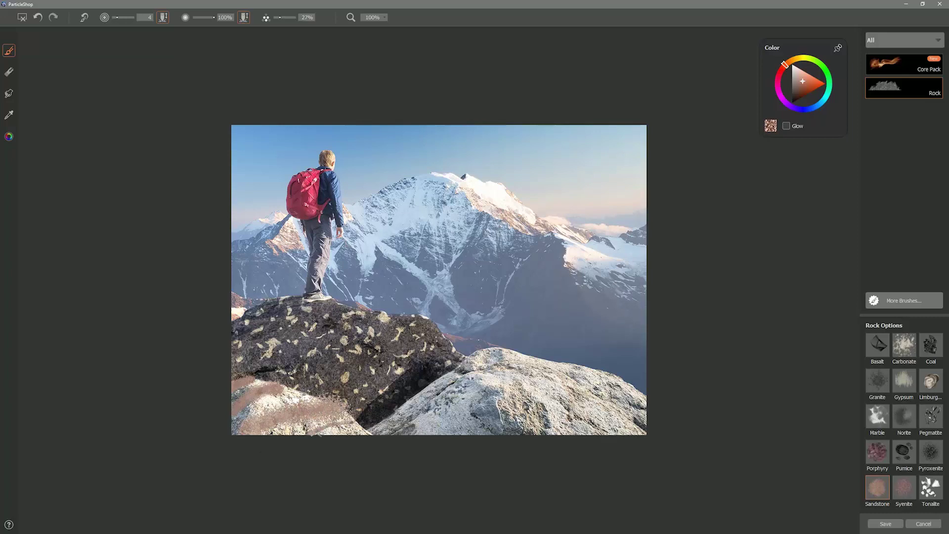
key("bracketright")
key("bracketright")
mouse_move(269, 407)
left_mouse_down()
mouse_move(324, 407)
mouse_move(241, 429)
left_mouse_up()
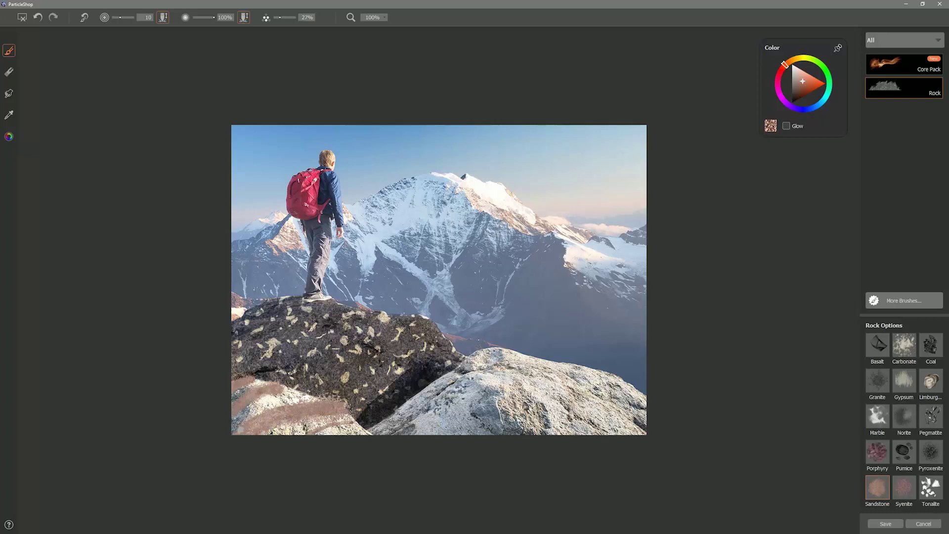
left_click_drag(317, 432, 357, 422)
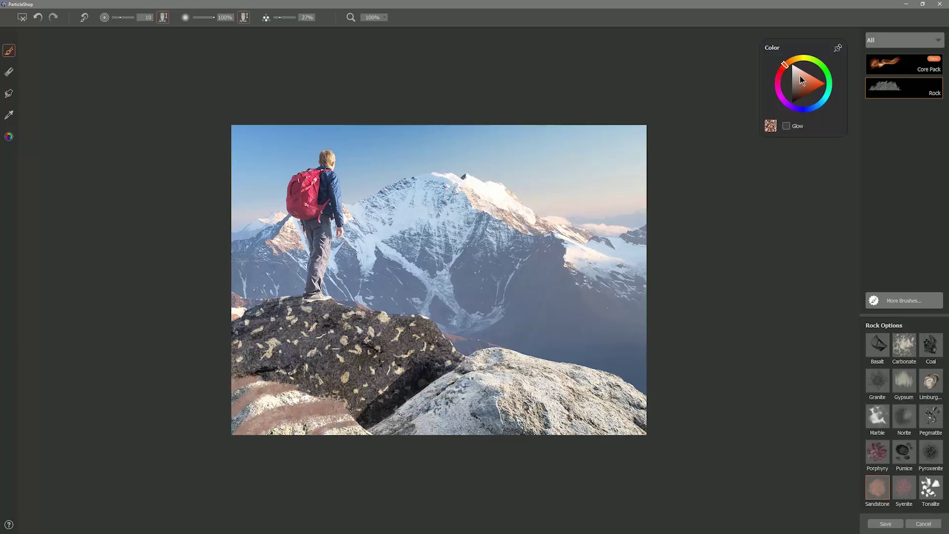
Fill the gaps between the sandstone bands with strokes in slightly more orange, lighter and darker shades.
left_click(802, 84)
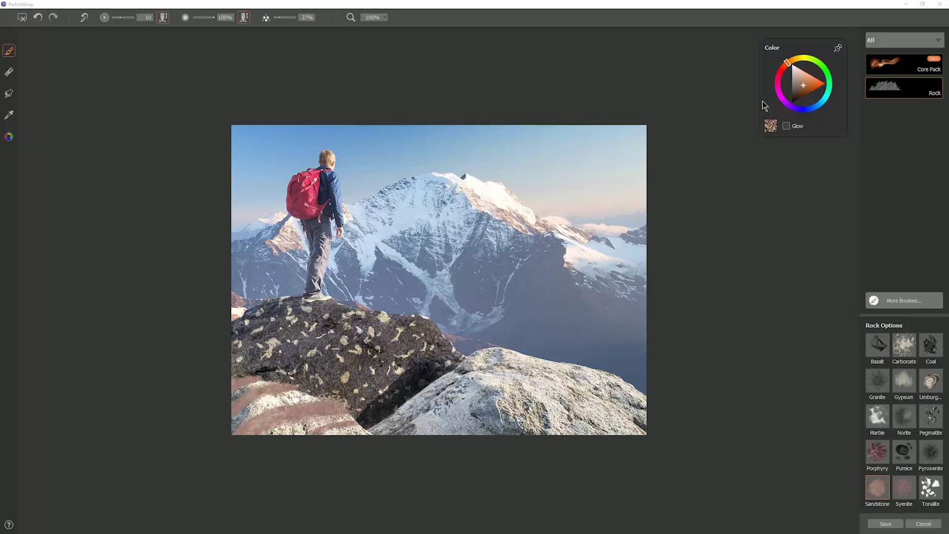
left_click_drag(239, 400, 267, 383)
mouse_move(243, 421)
left_mouse_down()
mouse_move(319, 401)
mouse_move(302, 429)
mouse_move(365, 432)
left_mouse_up()
left_click(800, 77)
left_click_drag(271, 428, 337, 419)
mouse_move(267, 400)
left_mouse_down()
mouse_move(235, 423)
mouse_move(312, 396)
left_mouse_up()
left_click(803, 89)
mouse_move(340, 430)
left_mouse_down()
mouse_move(329, 435)
mouse_move(354, 425)
left_mouse_up()
left_click_drag(235, 388, 262, 377)
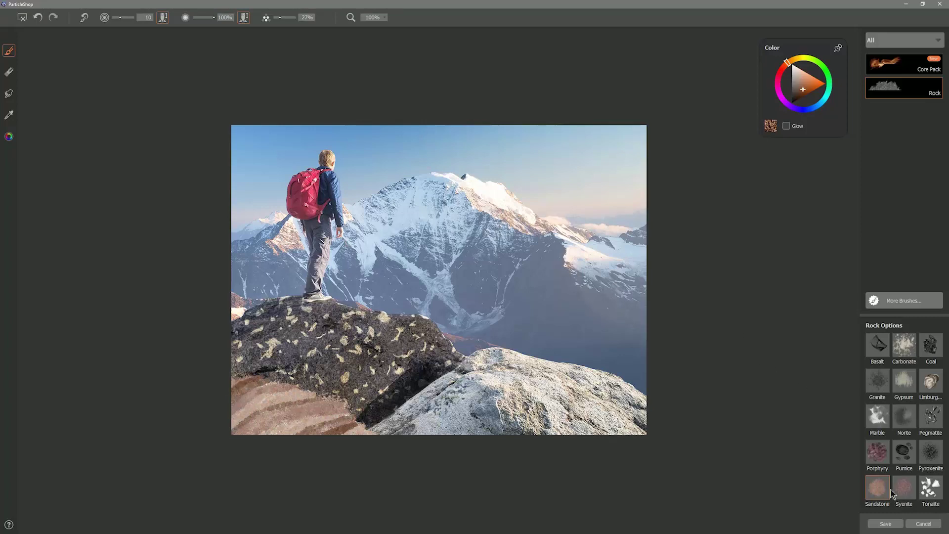
Save the sandstone brushstrokes back to Photoshop and set the new layer's blend mode to Multiply.
left_click(885, 524)
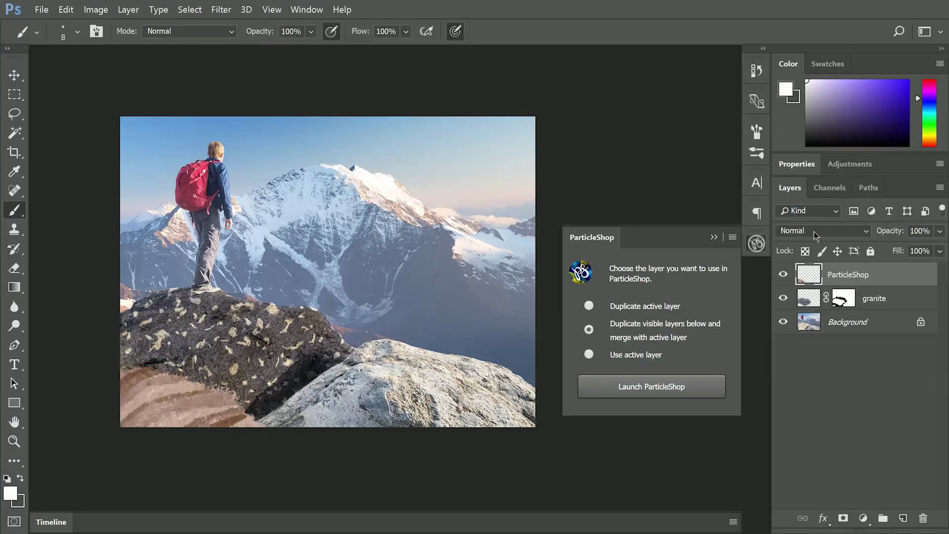
left_click(812, 231)
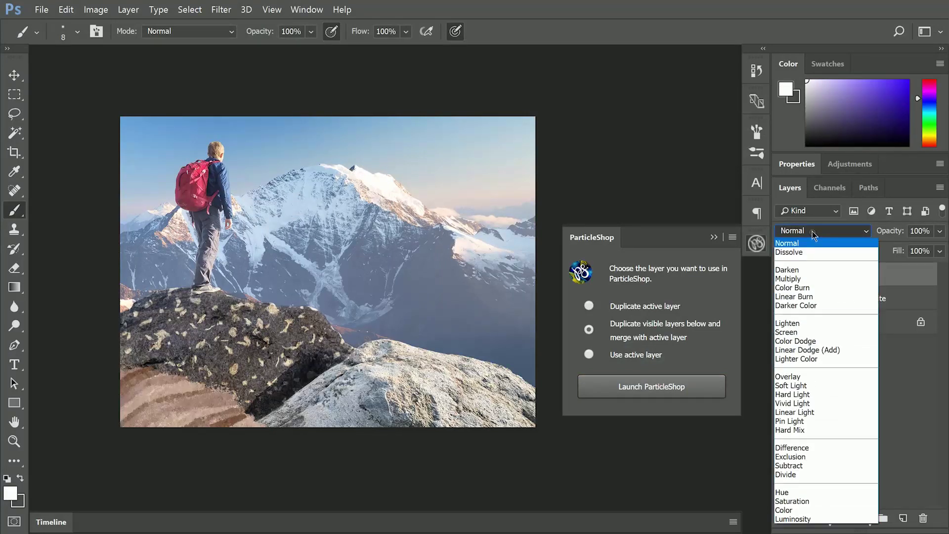
left_click(797, 280)
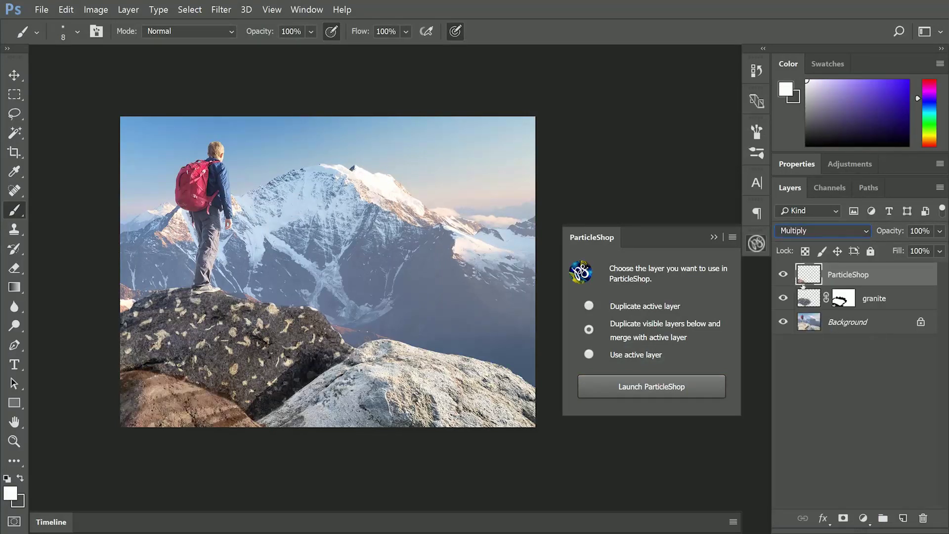
Add a layer mask to the ParticleShop layer, refine the sandstone's edge with a 20 px brush, and make the layer's own pixels active.
left_click(843, 518)
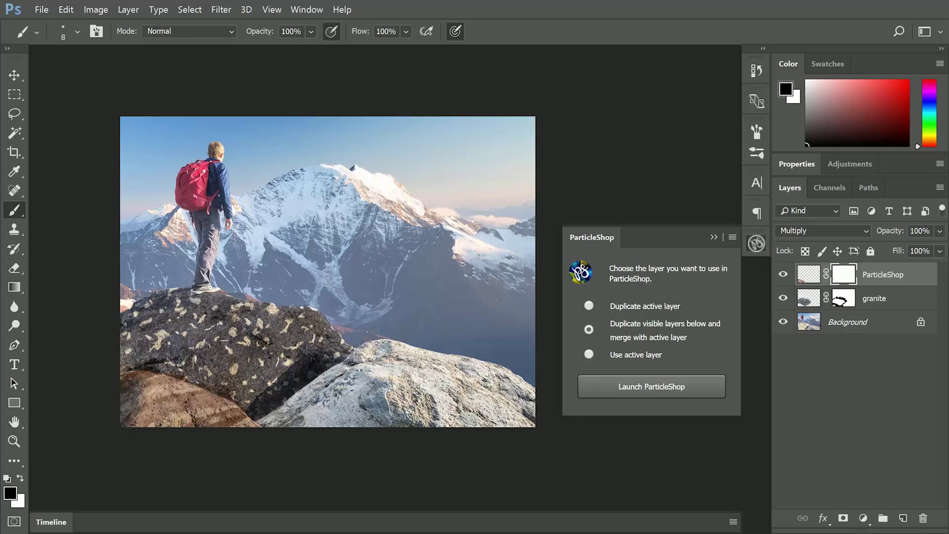
key("bracketright")
key("bracketright")
key("bracketright")
key("x")
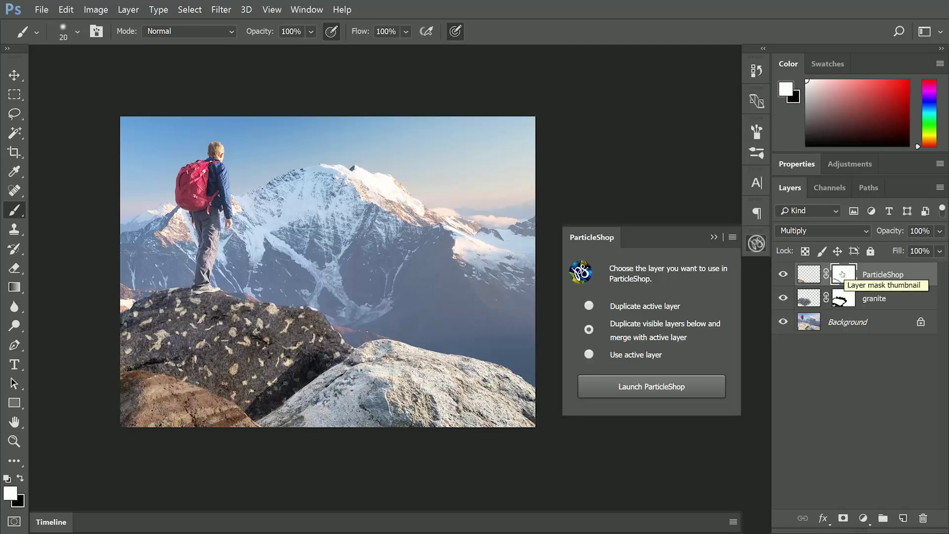
left_click(808, 274)
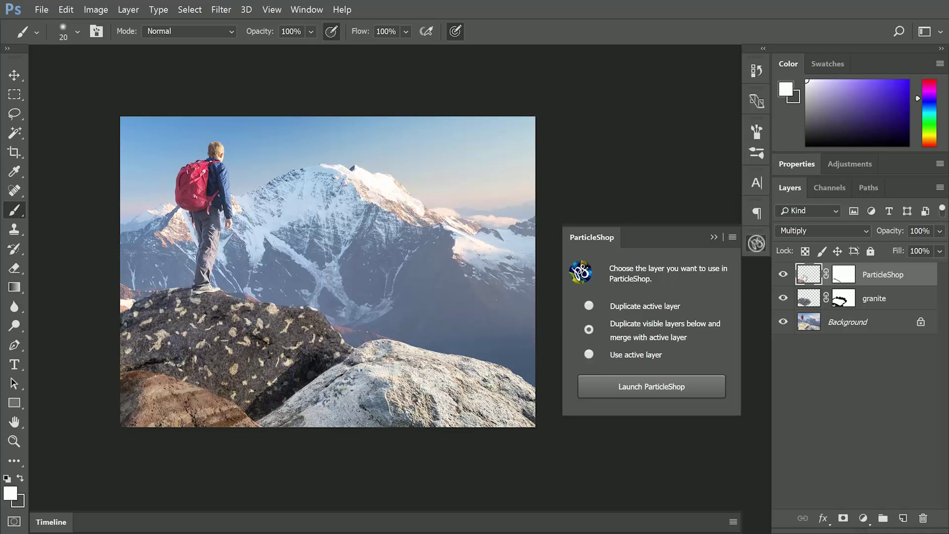
Reduce the brush to 6 px and sample a brown from the sandstone near the photo's left edge.
key("bracketleft")
key("bracketleft")
key("bracketleft")
key("bracketleft")
key("bracketleft")
left_click(123, 402, "alt")
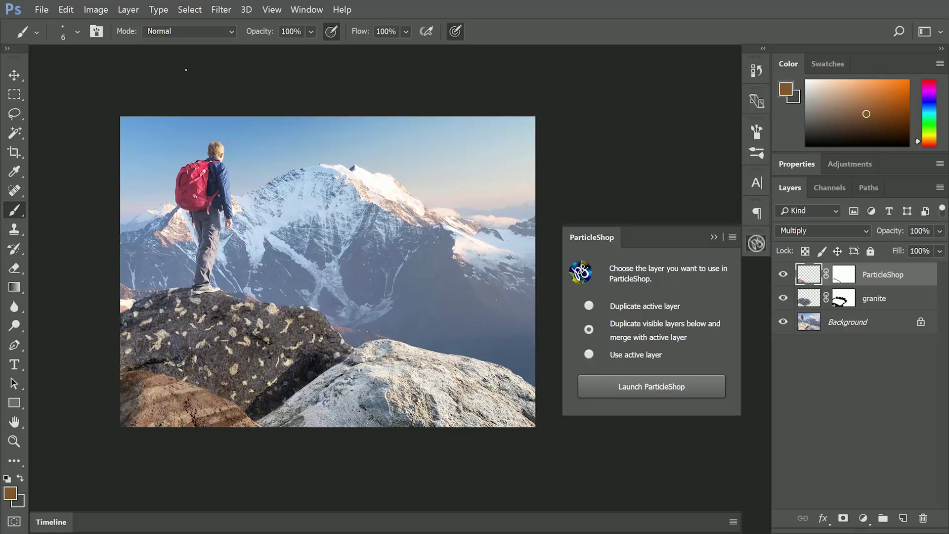
Adjust the sandstone layer's Hue/Saturation to hue +3, saturation +41 and lightness -5.
left_click(95, 10)
mouse_move(116, 32)
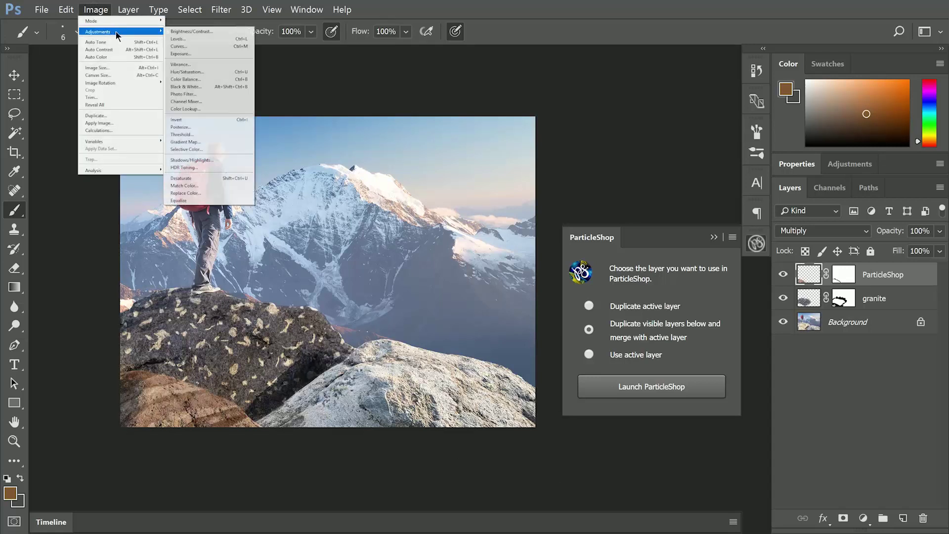
left_click(206, 72)
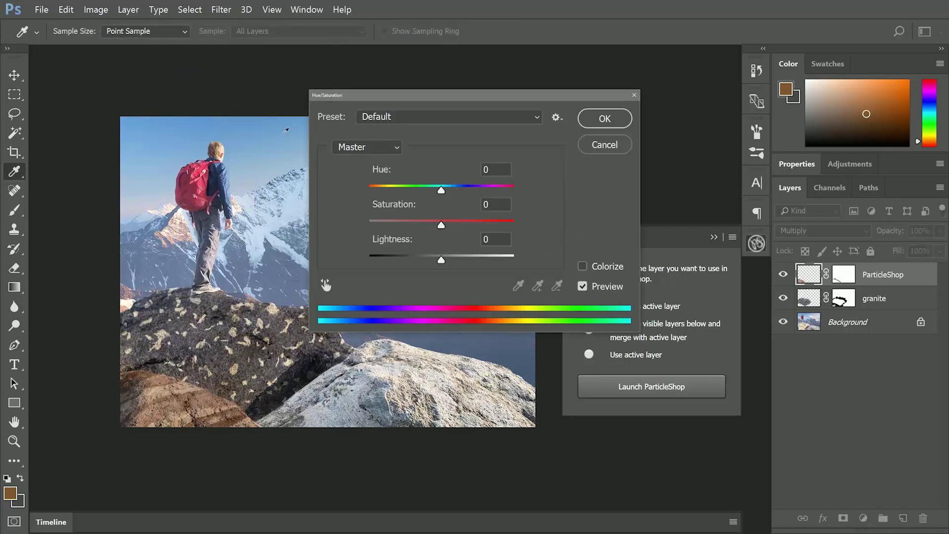
left_click_drag(451, 222, 466, 223)
mouse_move(438, 261)
left_mouse_down()
mouse_move(426, 261)
mouse_move(440, 261)
left_mouse_up()
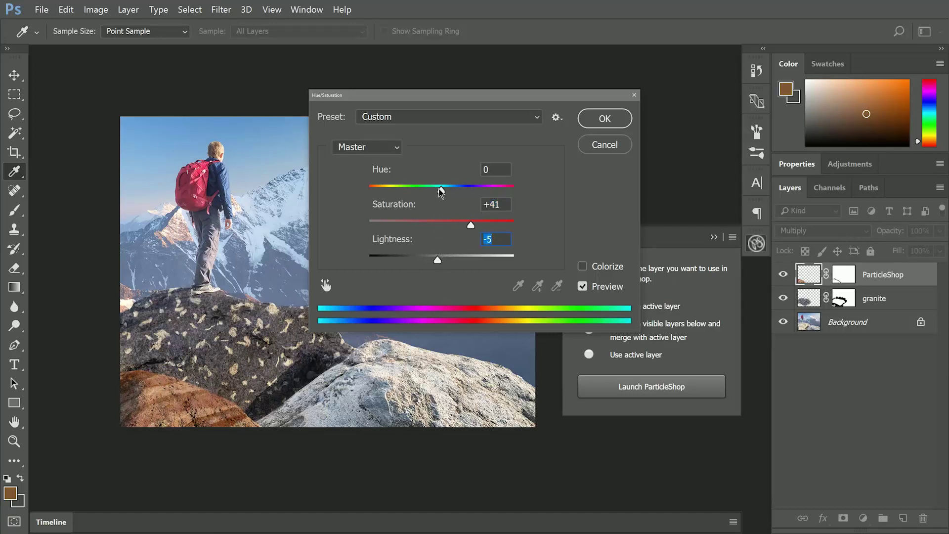
mouse_move(440, 190)
left_mouse_down()
mouse_move(451, 190)
mouse_move(444, 193)
left_mouse_up()
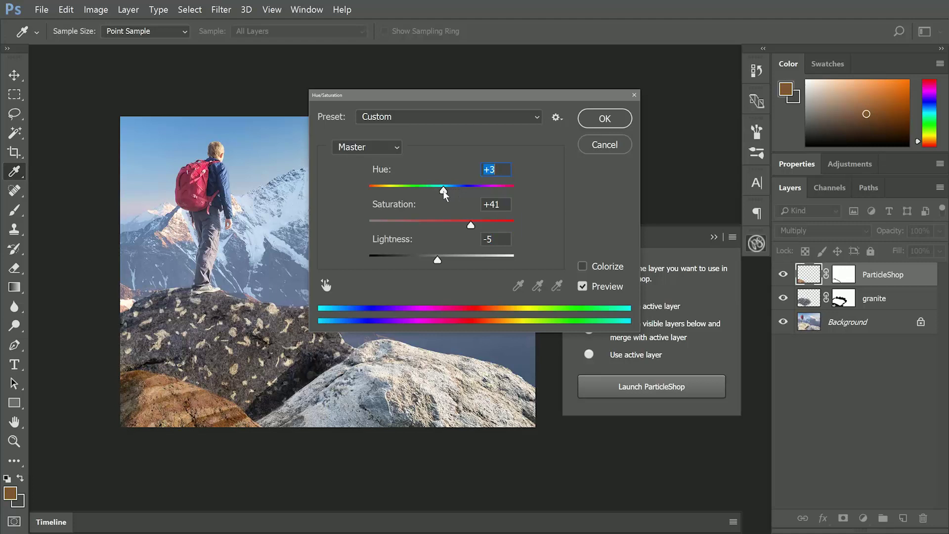
left_click(606, 122)
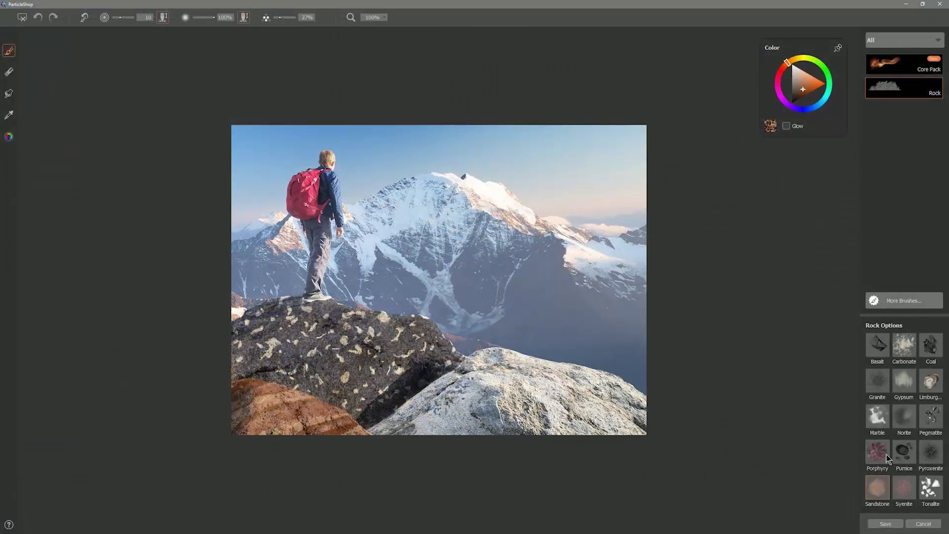
Cover the lower-right foreground rock with the magenta Porphyry brush in ParticleShop at size 60.
left_click(878, 453)
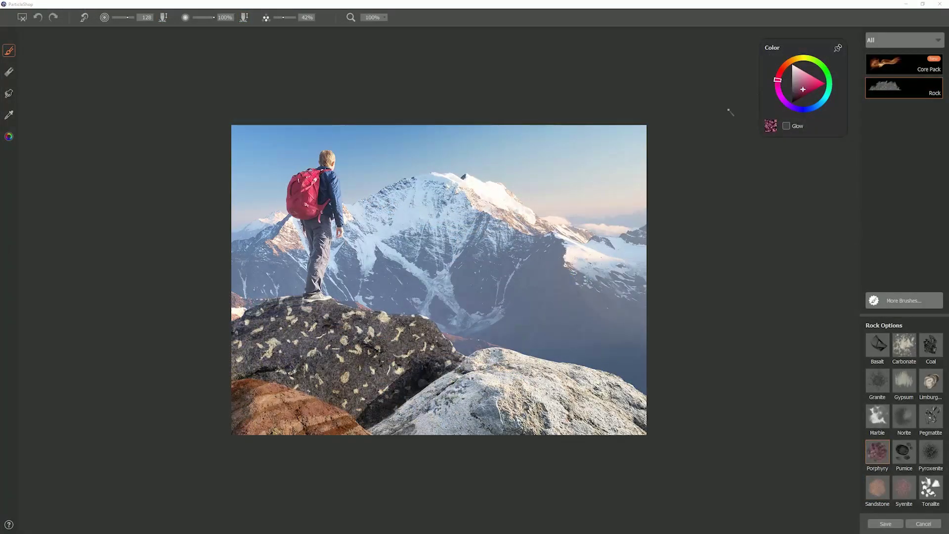
mouse_move(443, 405)
left_mouse_down()
mouse_move(492, 414)
mouse_move(514, 405)
mouse_move(463, 415)
mouse_move(496, 394)
mouse_move(525, 402)
mouse_move(488, 401)
mouse_move(598, 396)
mouse_move(546, 398)
mouse_move(512, 382)
mouse_move(442, 422)
mouse_move(476, 379)
mouse_move(505, 370)
mouse_move(538, 386)
mouse_move(587, 384)
mouse_move(498, 391)
mouse_move(483, 404)
mouse_move(519, 392)
mouse_move(517, 417)
mouse_move(488, 416)
mouse_move(481, 434)
mouse_move(454, 422)
mouse_move(381, 429)
mouse_move(381, 451)
mouse_move(416, 420)
mouse_move(441, 378)
mouse_move(509, 366)
mouse_move(504, 430)
mouse_move(578, 427)
mouse_move(524, 371)
mouse_move(445, 400)
left_mouse_up()
key("ctrl+z")
key("ctrl+z")
key("bracketright")
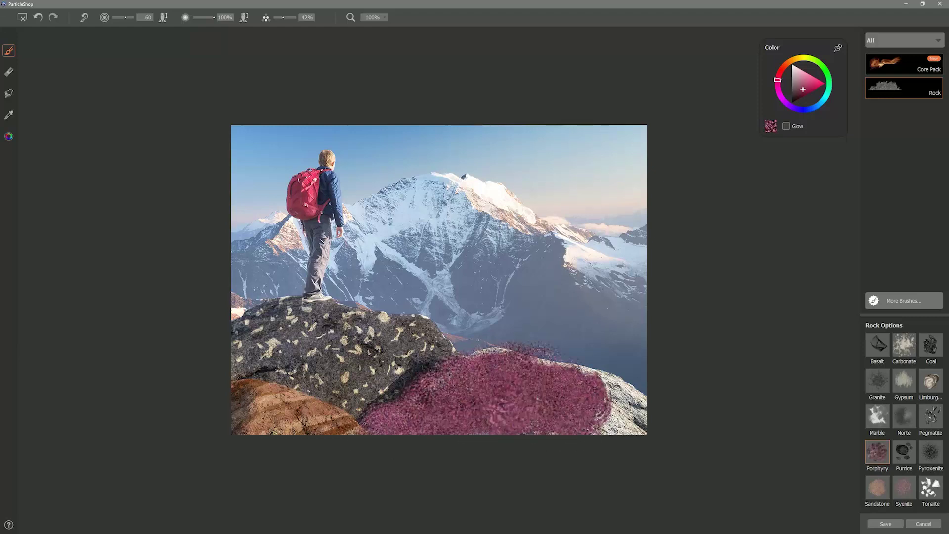
mouse_move(559, 410)
left_mouse_down()
mouse_move(544, 356)
mouse_move(484, 346)
mouse_move(603, 370)
mouse_move(550, 430)
mouse_move(603, 428)
mouse_move(489, 395)
mouse_move(450, 405)
mouse_move(443, 383)
mouse_move(396, 418)
mouse_move(482, 355)
mouse_move(563, 405)
left_mouse_up()
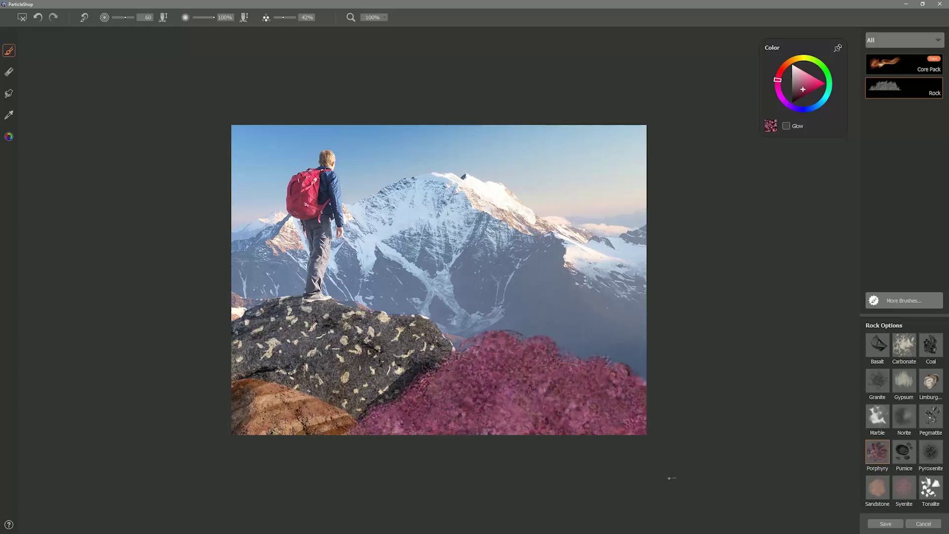
Vary the porphyry rock with strokes in a paler pink and a darker, redder shade.
left_click(801, 84)
left_click(778, 76)
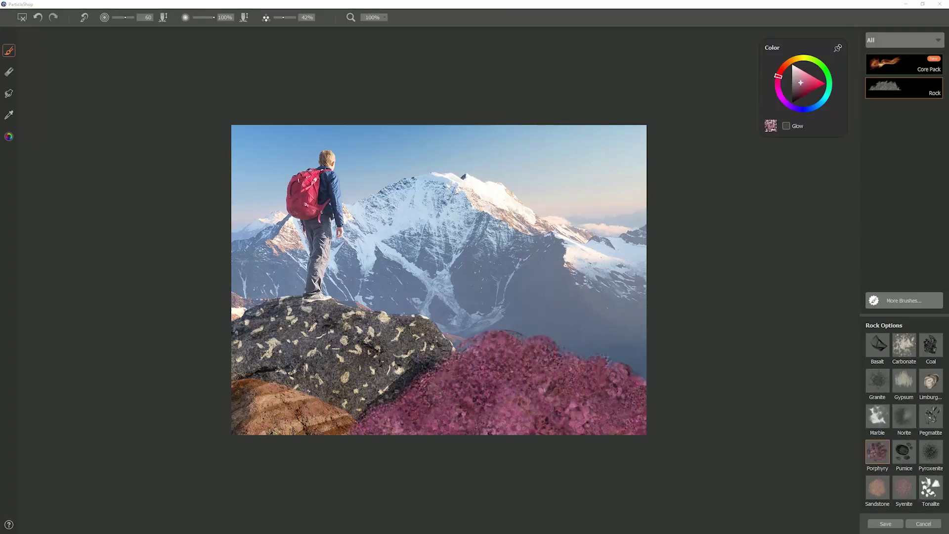
left_click(800, 95)
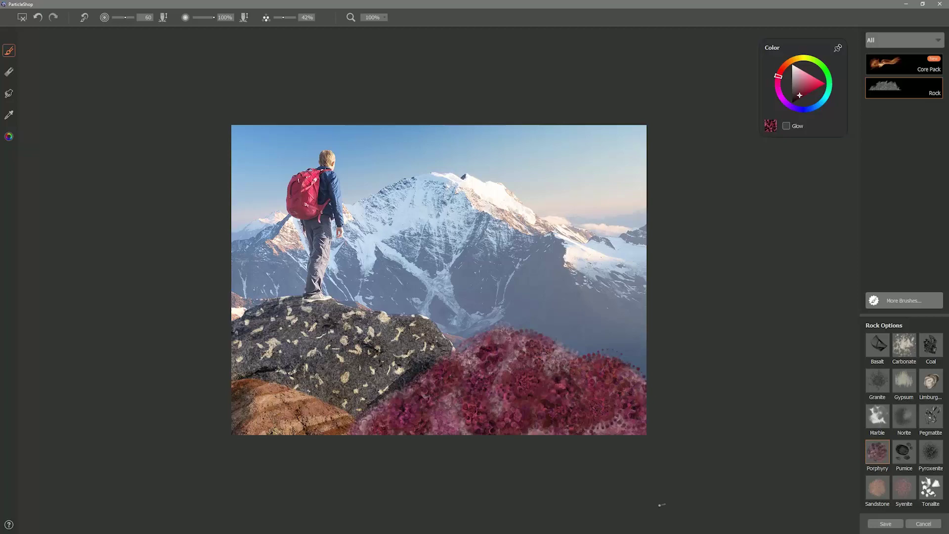
Save only the porphyry brushstrokes back to Photoshop and set their new layer's blend mode to Multiply.
left_click(885, 523)
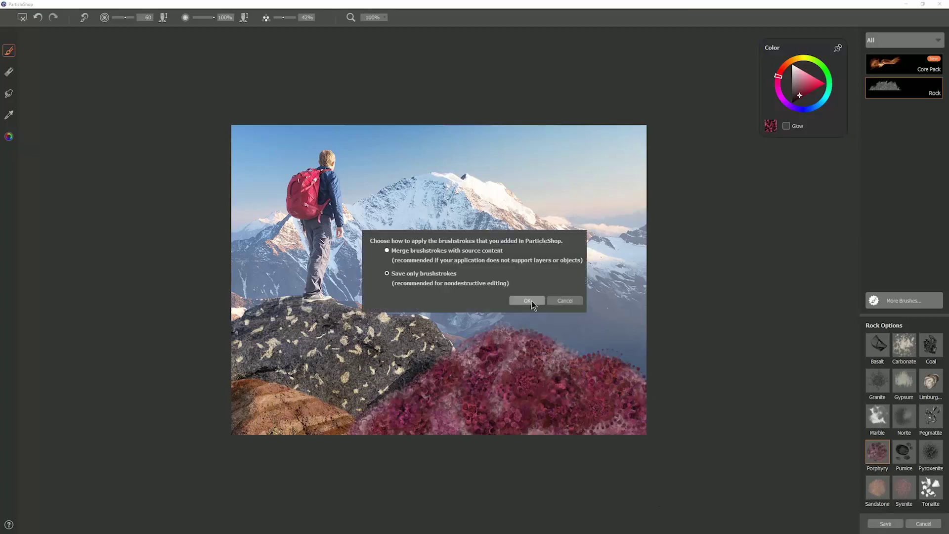
left_click(526, 300)
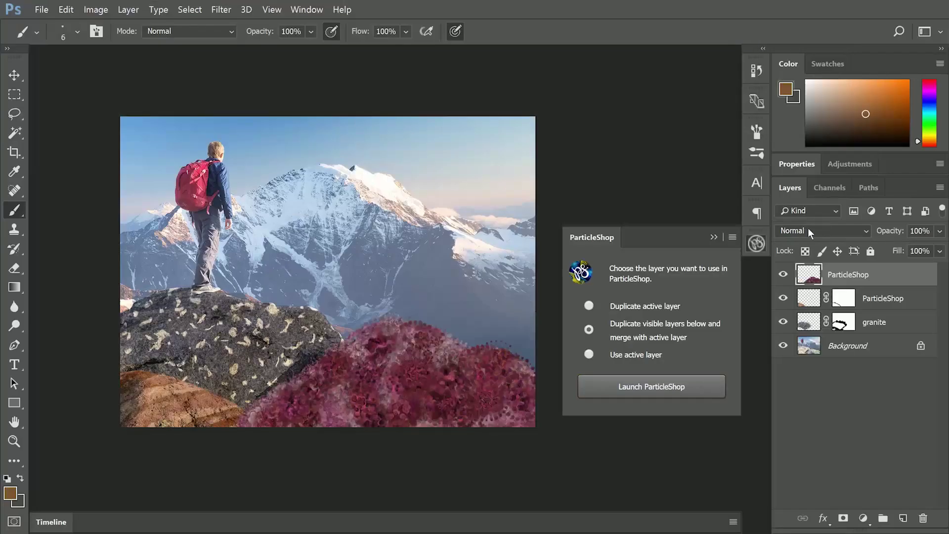
left_click(808, 230)
left_click(803, 281)
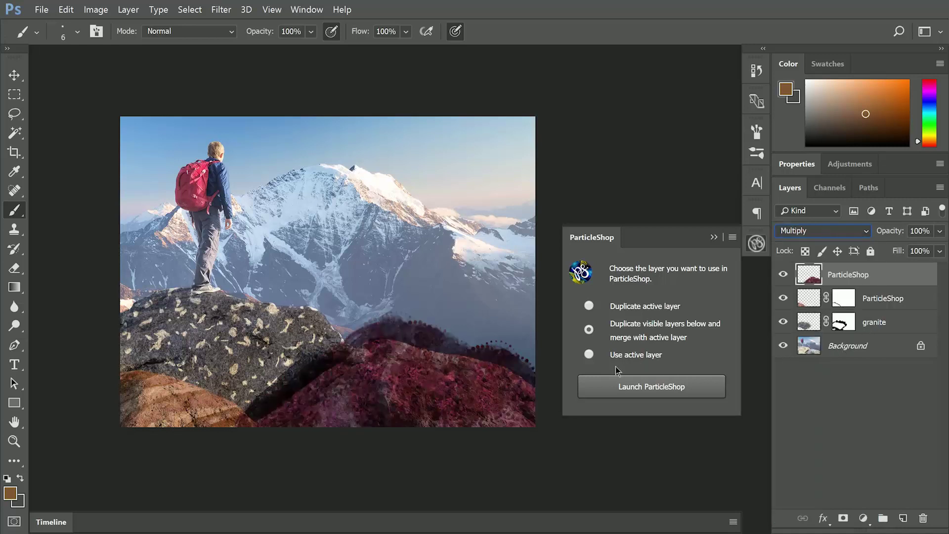
Add a layer mask to the porphyry layer and outline the lower-right rock with the Polygonal Lasso.
left_click(845, 517)
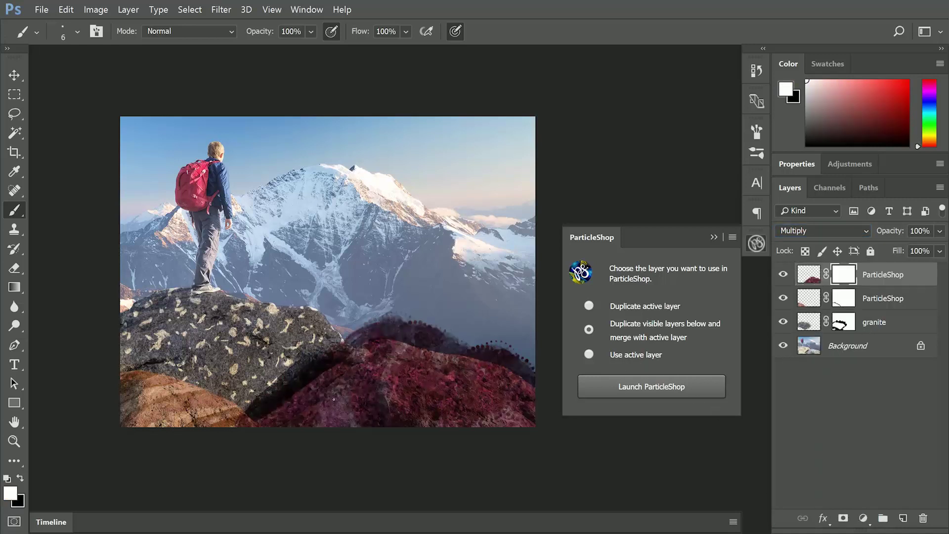
left_click(15, 117)
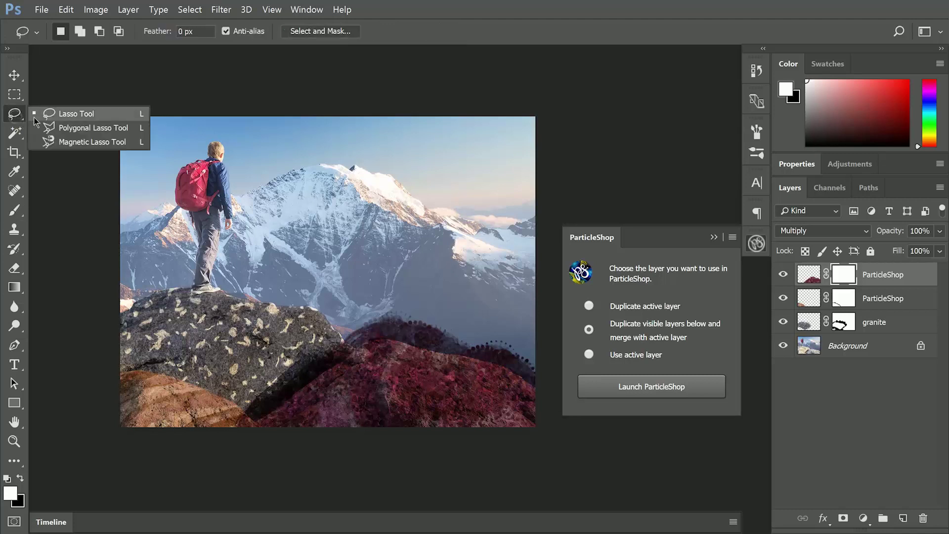
left_click_drag(71, 128, 71, 128)
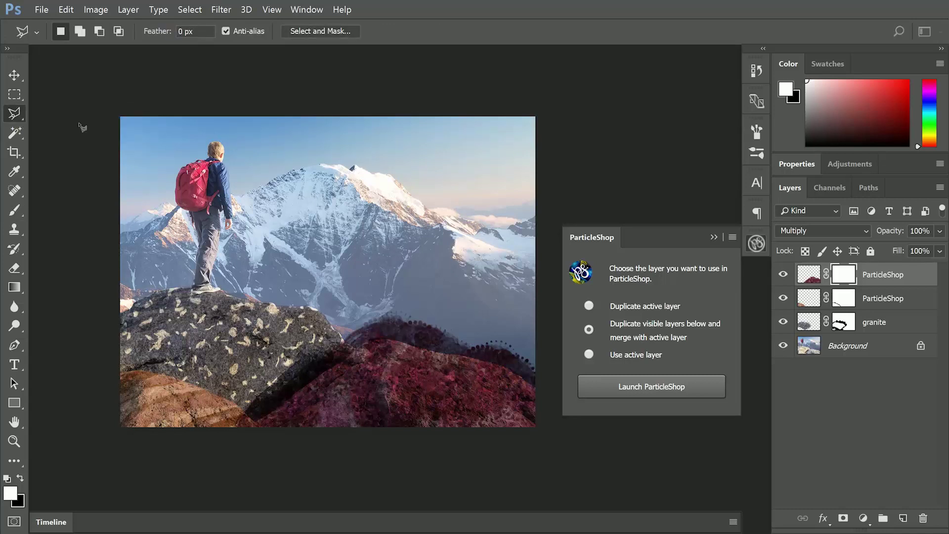
left_click(256, 423)
left_click(357, 350)
left_click(387, 340)
left_click(465, 357)
left_click(510, 368)
left_click(538, 388)
left_click(542, 437)
double_click(367, 450)
Invert the selection, fill it with black on the porphyry layer's mask, and deselect.
left_click(192, 10)
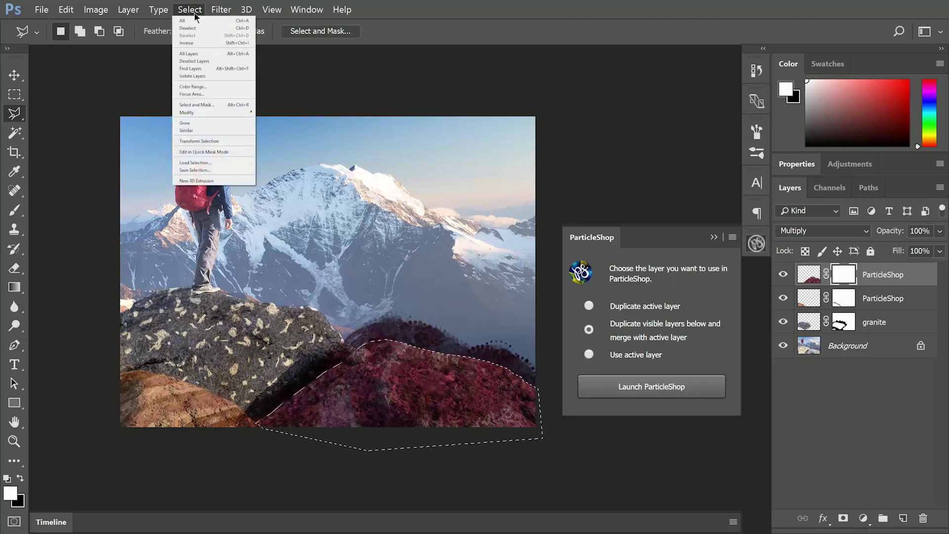
left_click(196, 43)
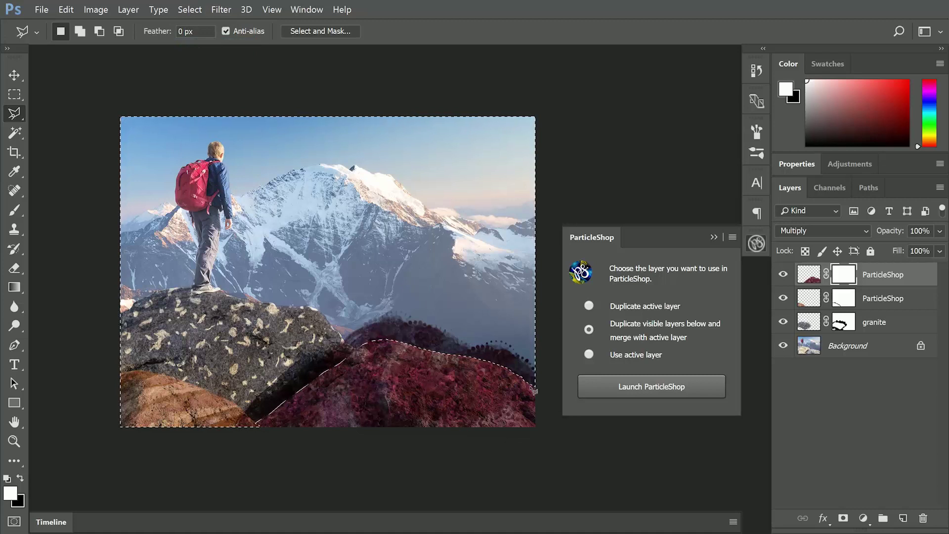
key("x")
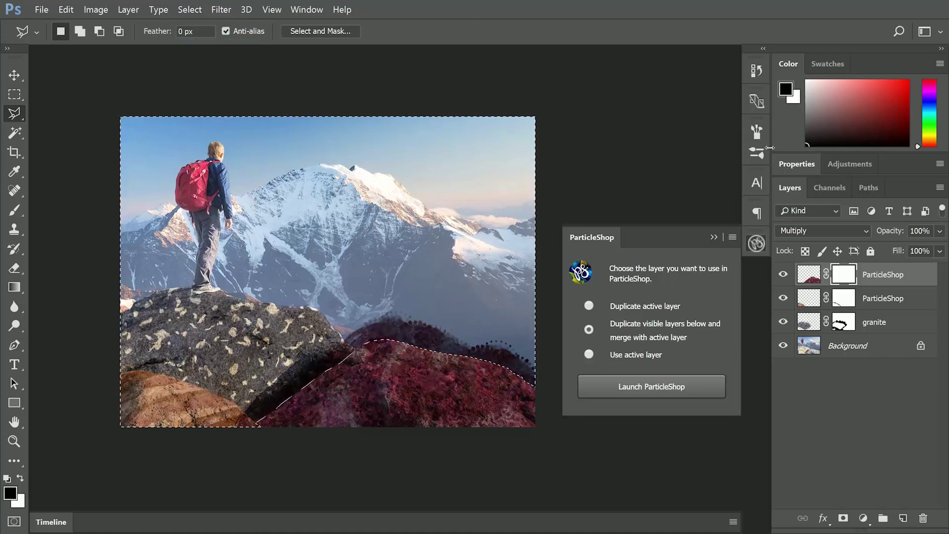
key("shift+BackSpace")
left_click(576, 158)
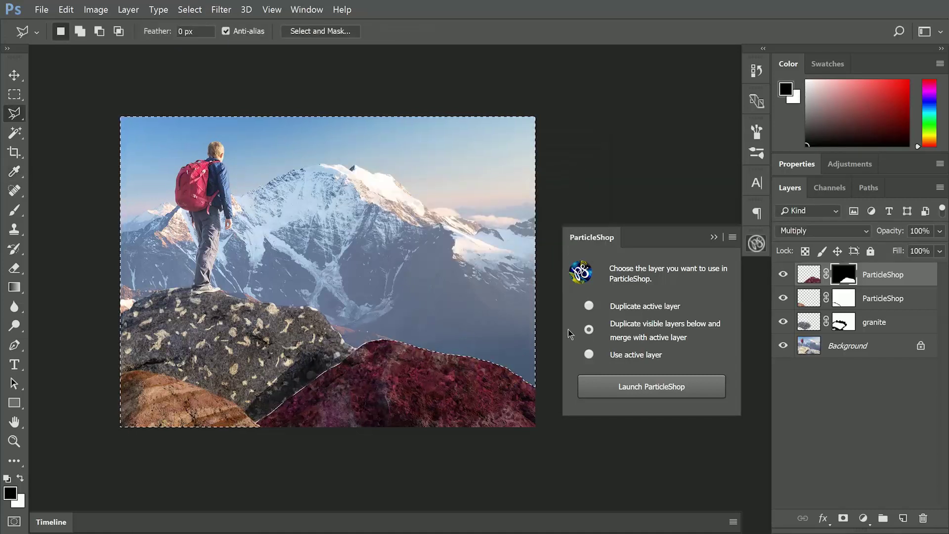
key("ctrl+d")
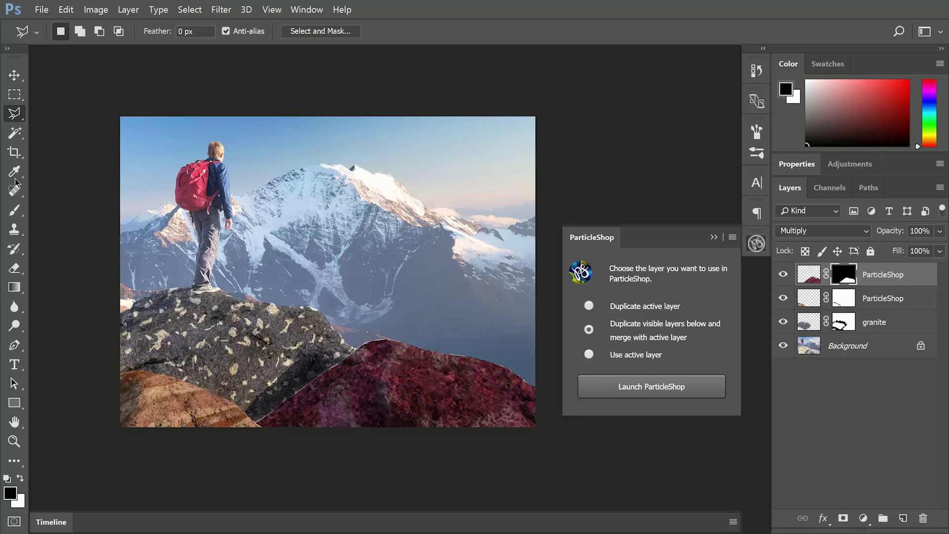
Paint white on the mask with the 6 px brush along the porphyry rock's upper edge.
left_click(14, 210)
key("x")
mouse_move(257, 421)
left_mouse_down()
mouse_move(304, 388)
mouse_move(444, 354)
left_mouse_up()
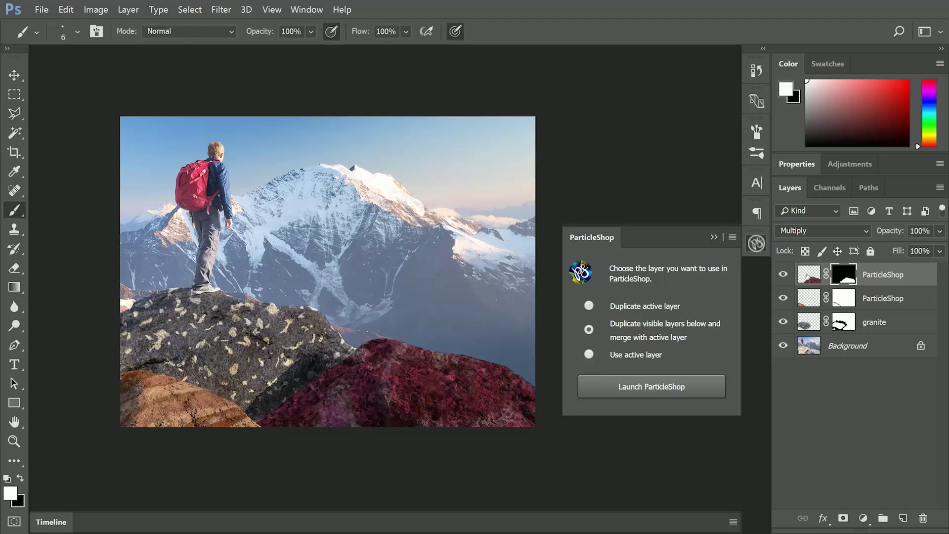
Recolour the porphyry layer's pixels with Hue/Saturation at hue -147 and saturation -54, fine-tuning the lightness.
left_click(809, 273)
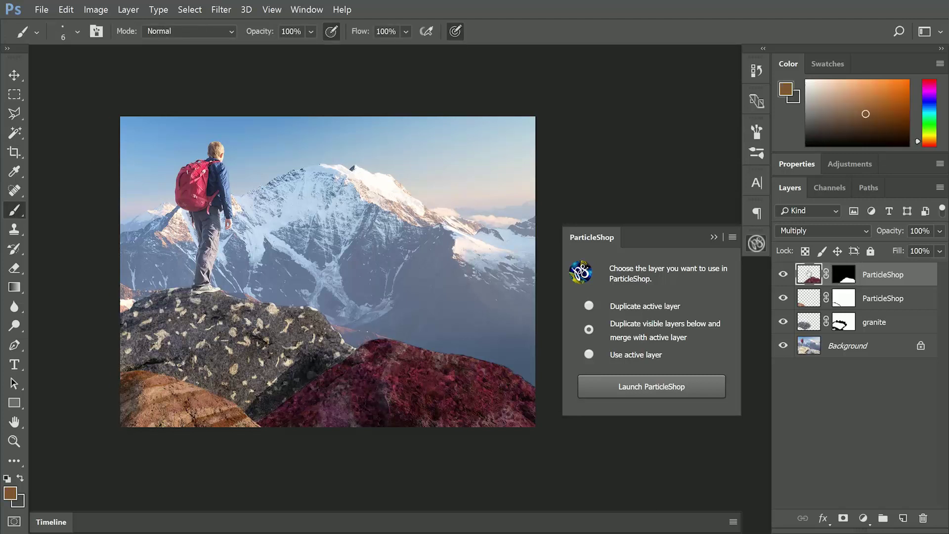
left_click(96, 9)
mouse_move(154, 36)
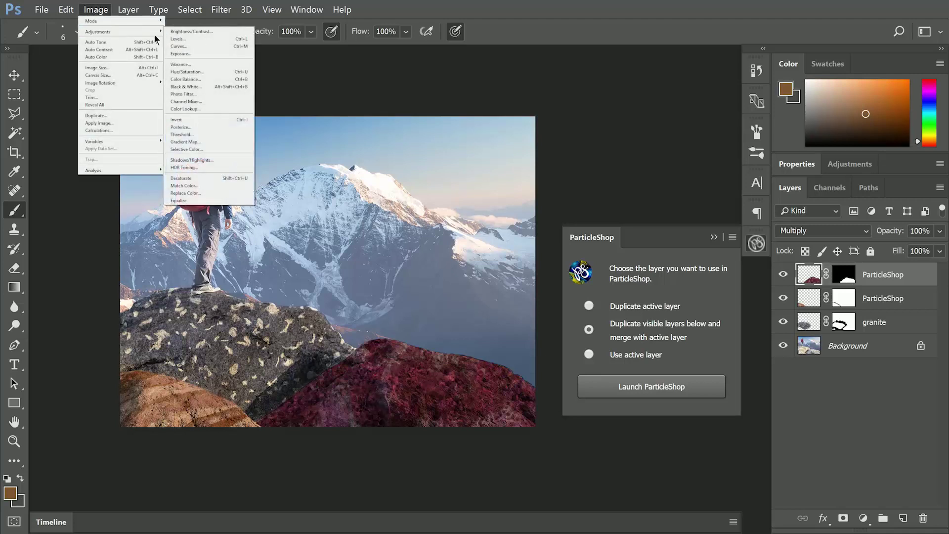
left_click(204, 72)
left_click_drag(440, 190, 378, 198)
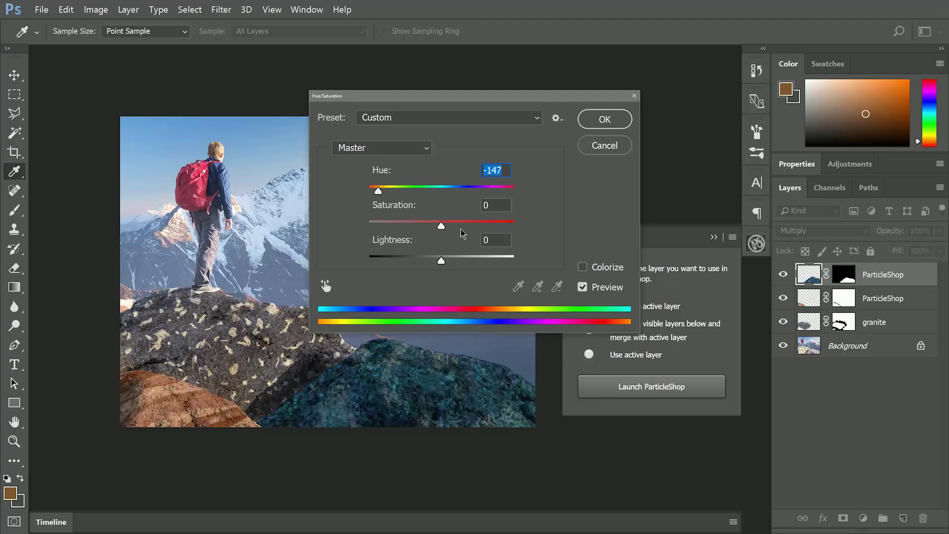
left_click_drag(437, 224, 397, 228)
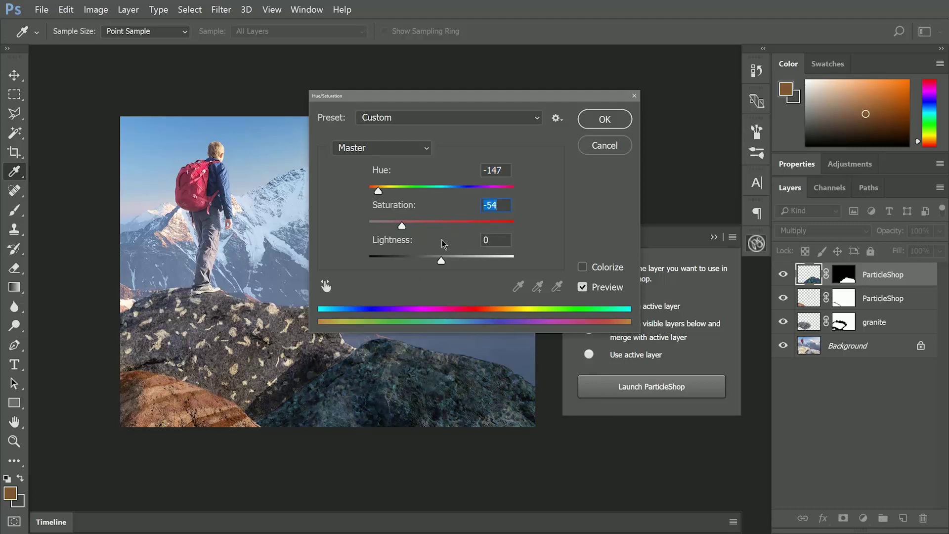
left_click_drag(441, 260, 439, 260)
left_click(605, 120)
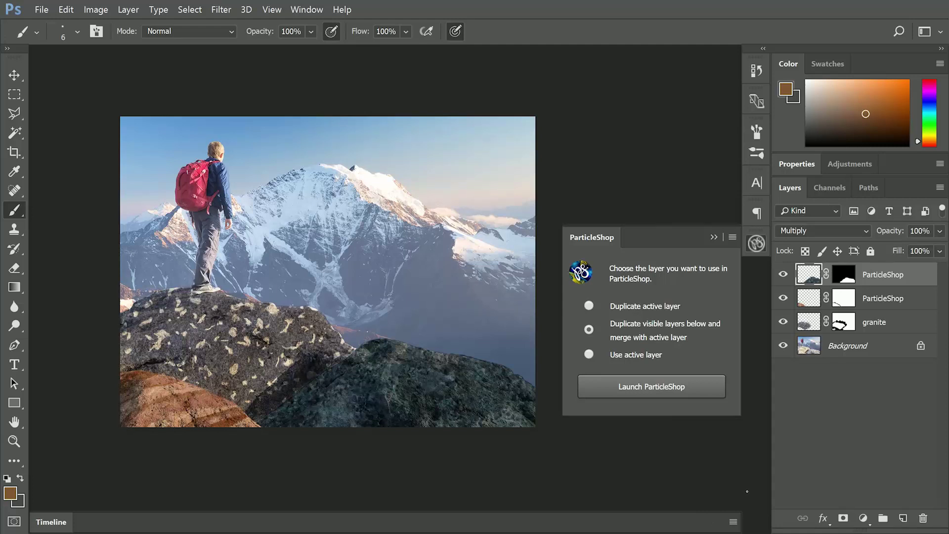
Create a new layer above the others and name it "rock".
left_click(901, 519)
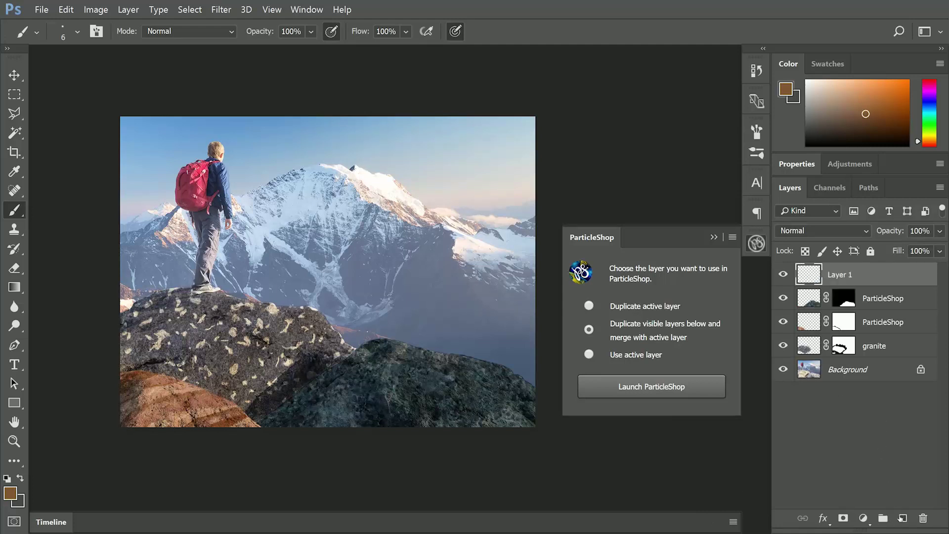
double_click(847, 276)
type("rock")
key("Return")
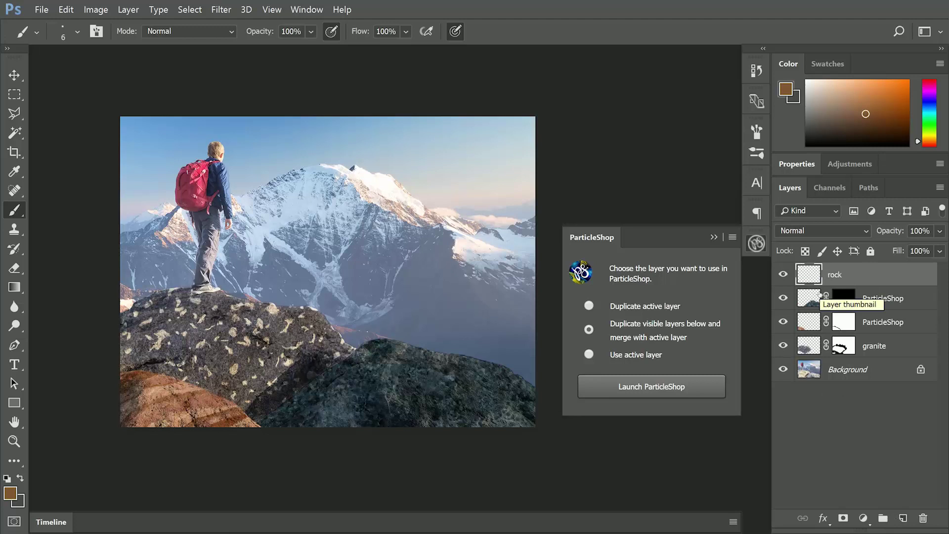
Paint a small grey rock shape on the ridge beside the hiker with a hard round 6 px brush.
left_click(77, 31)
left_click(55, 176)
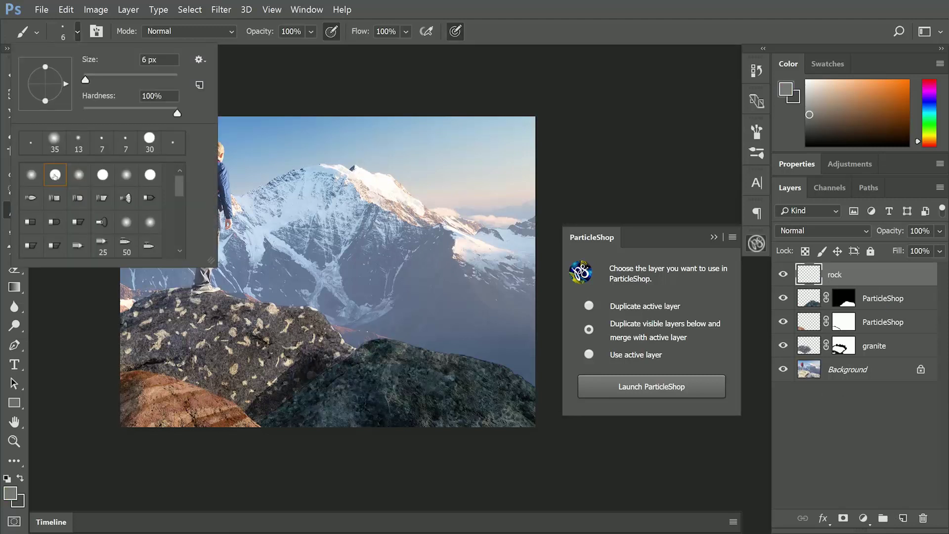
left_click_drag(810, 115, 812, 102)
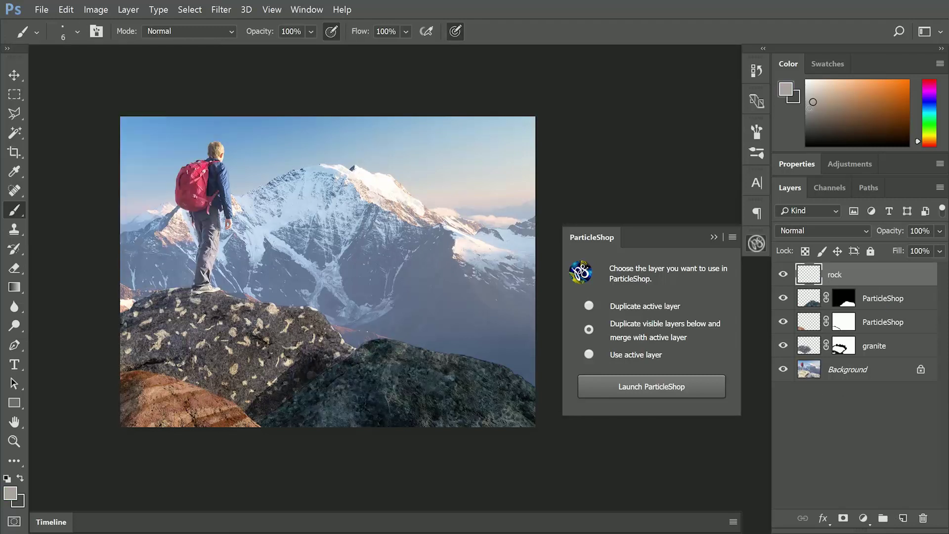
left_click(810, 107)
left_click_drag(293, 300, 296, 298)
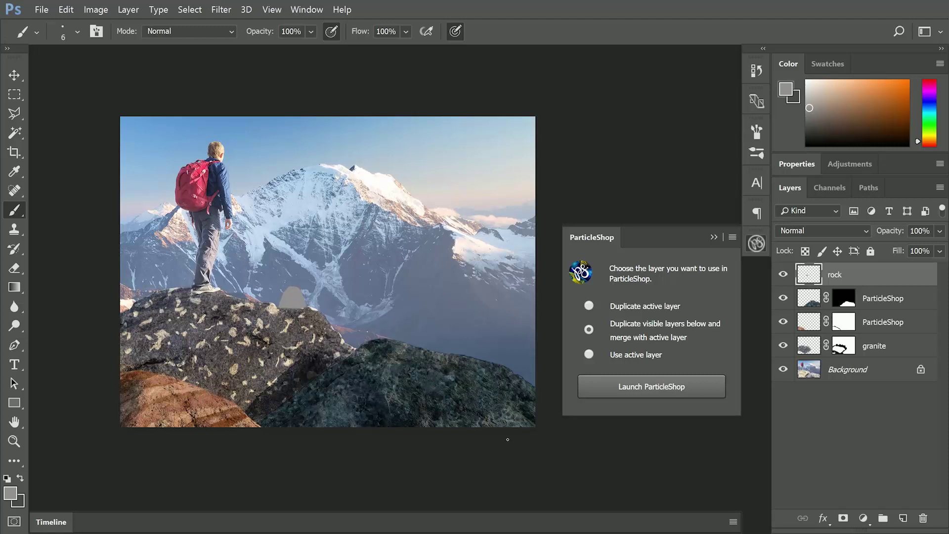
Lock the rock layer's transparent pixels and shade the small rock with a soft 80 px dark grey brush.
left_click(806, 252)
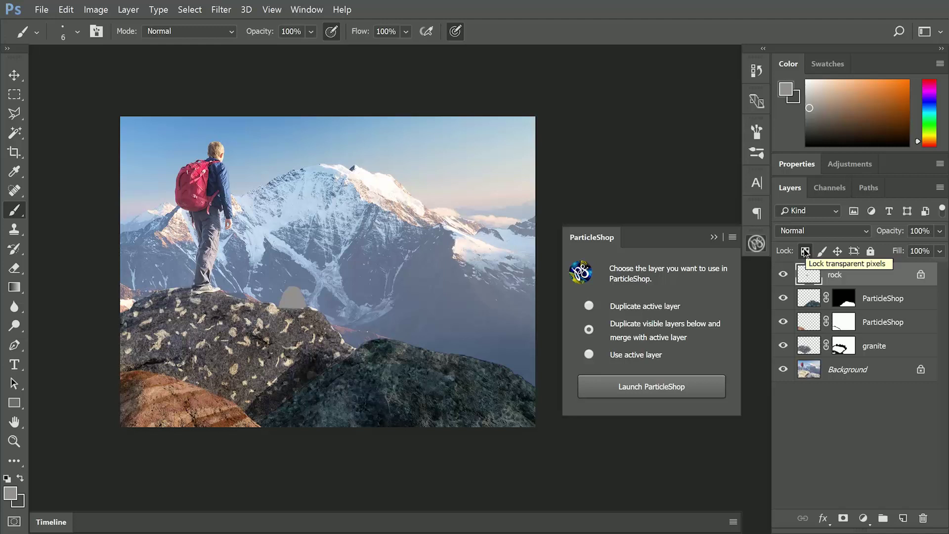
left_click(810, 128)
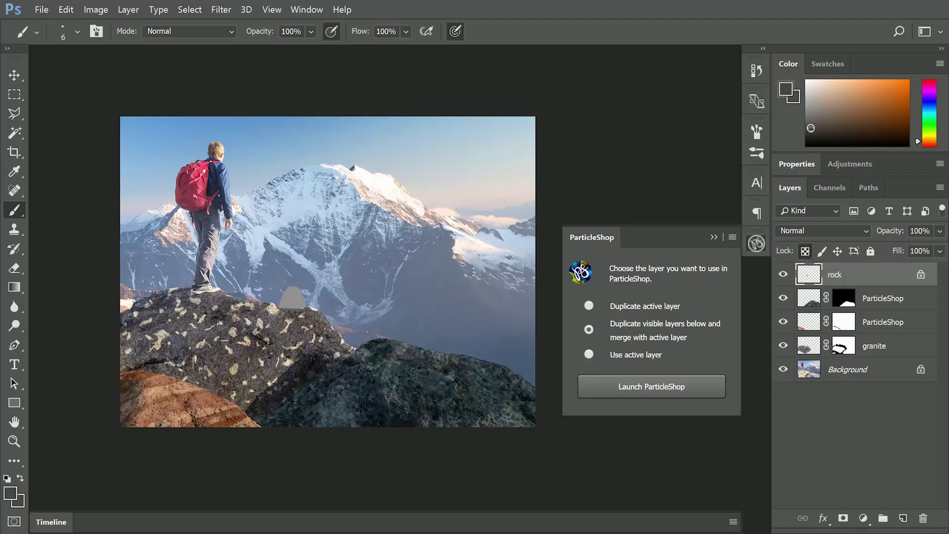
left_click(66, 34)
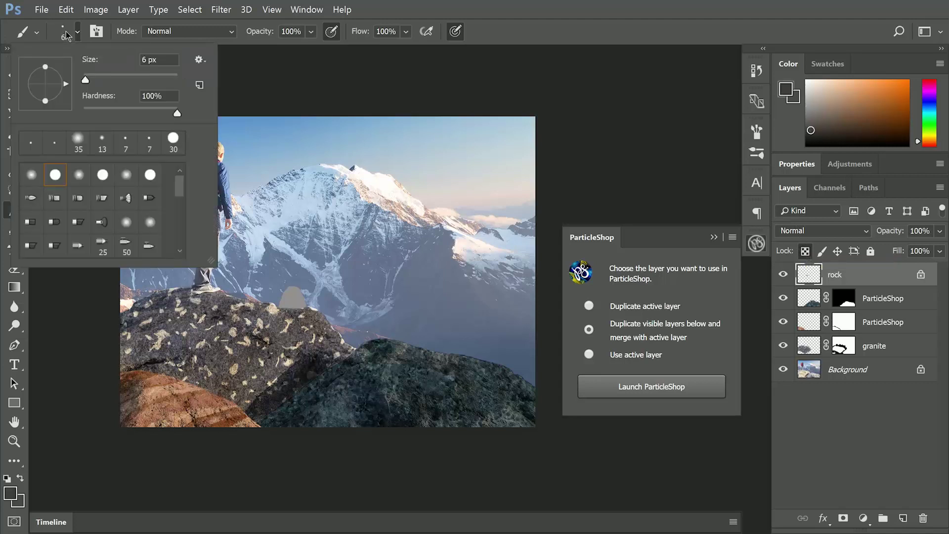
left_click(78, 143)
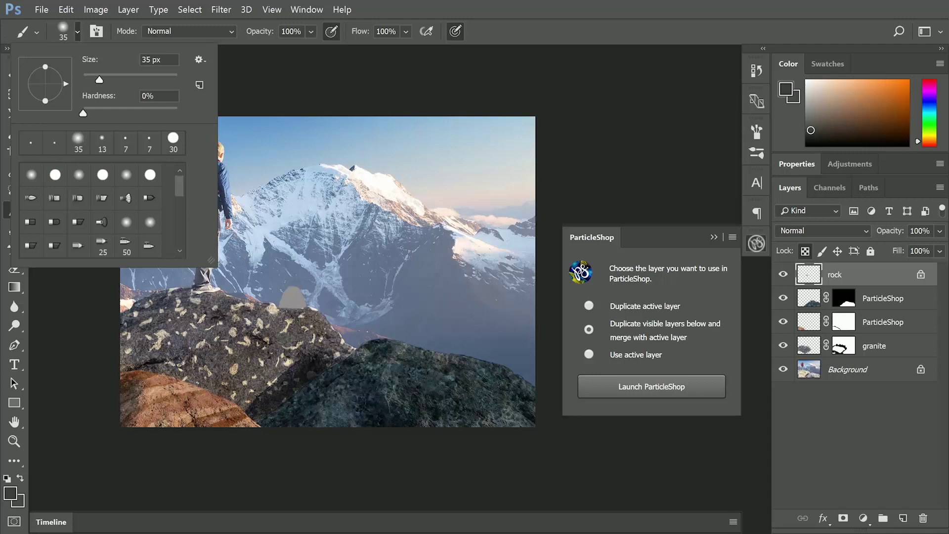
key("Return")
key("bracketright")
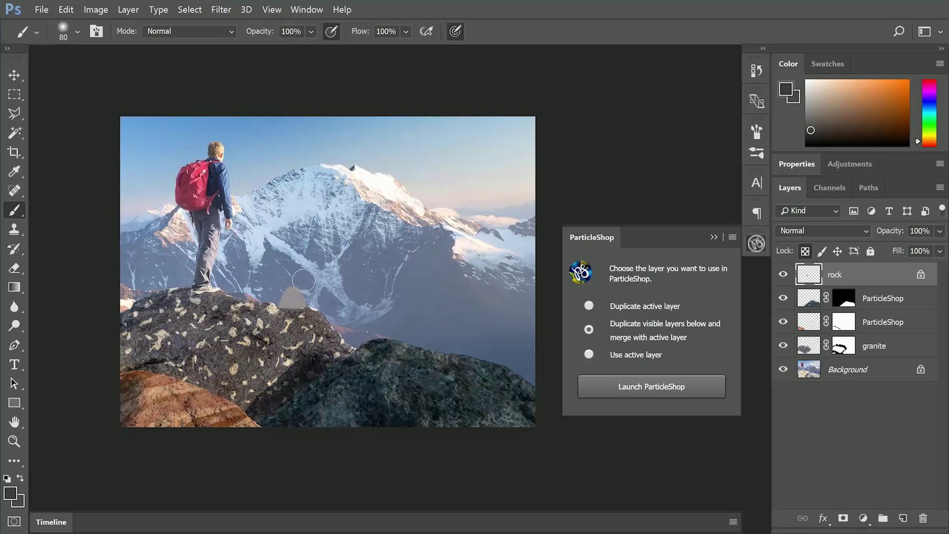
mouse_move(299, 305)
left_mouse_down()
mouse_move(284, 287)
mouse_move(295, 297)
mouse_move(291, 309)
mouse_move(303, 309)
mouse_move(281, 312)
mouse_move(295, 300)
left_mouse_up()
Brush light grey over the small rock with a soft round brush reduced to 45 px.
left_click(809, 109)
left_click(812, 101)
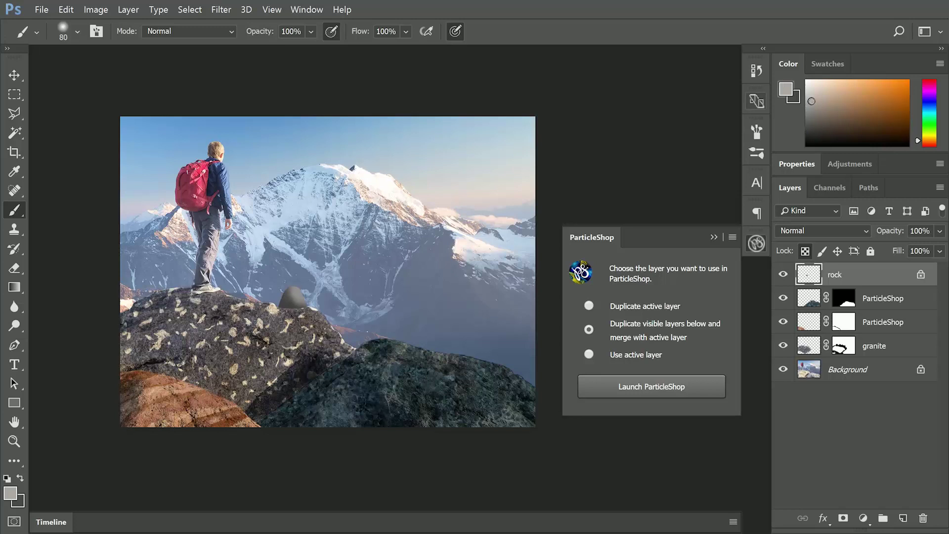
key("[")
key("[")
key("[")
key("[")
Refine the small rock's shading with sampled sky blue, near-black and pale warm grey, reducing the soft brush to 15 px.
left_click(384, 158, "alt")
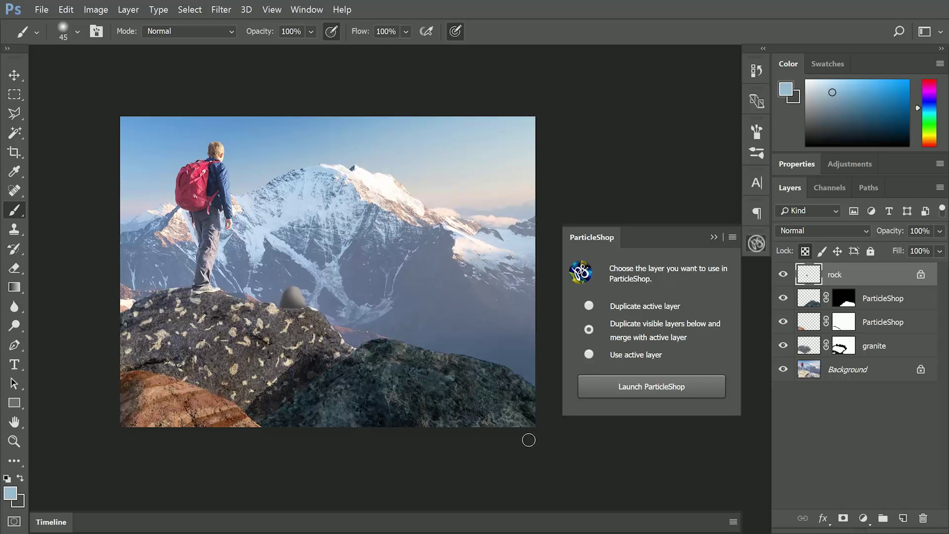
left_click(816, 140)
key("bracketleft")
key("bracketleft")
key("bracketleft")
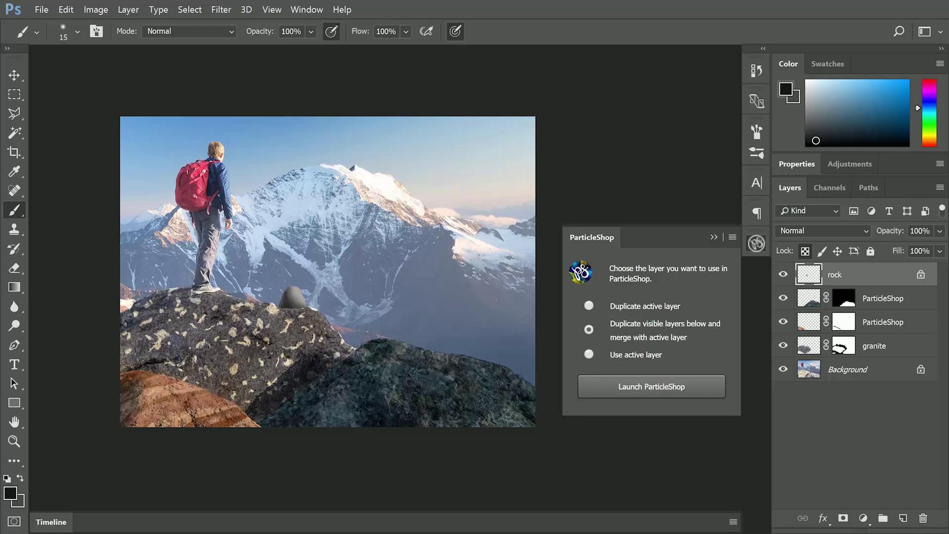
left_click(930, 140)
left_click_drag(811, 102, 815, 88)
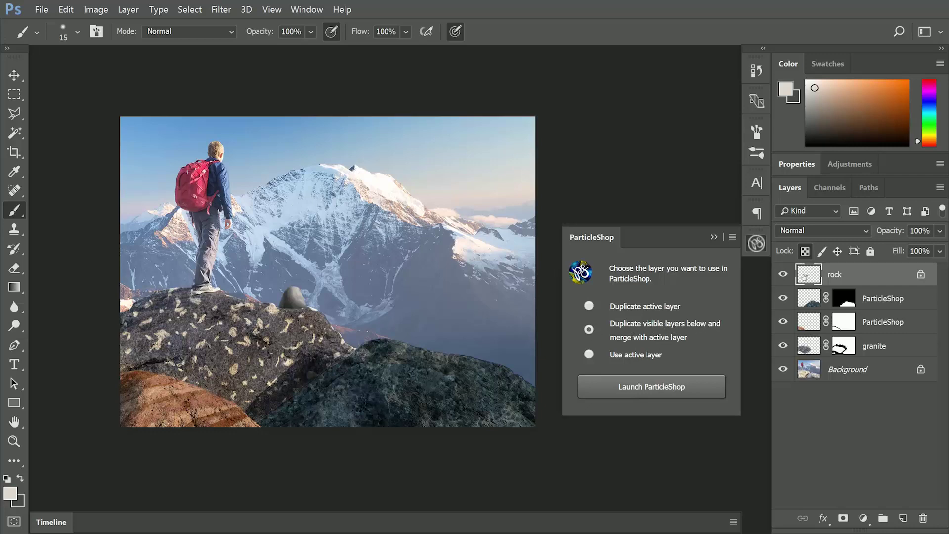
Launch ParticleShop and paint off-white Carbonate texture over the small rock with the brush at size 16.
left_click(649, 388)
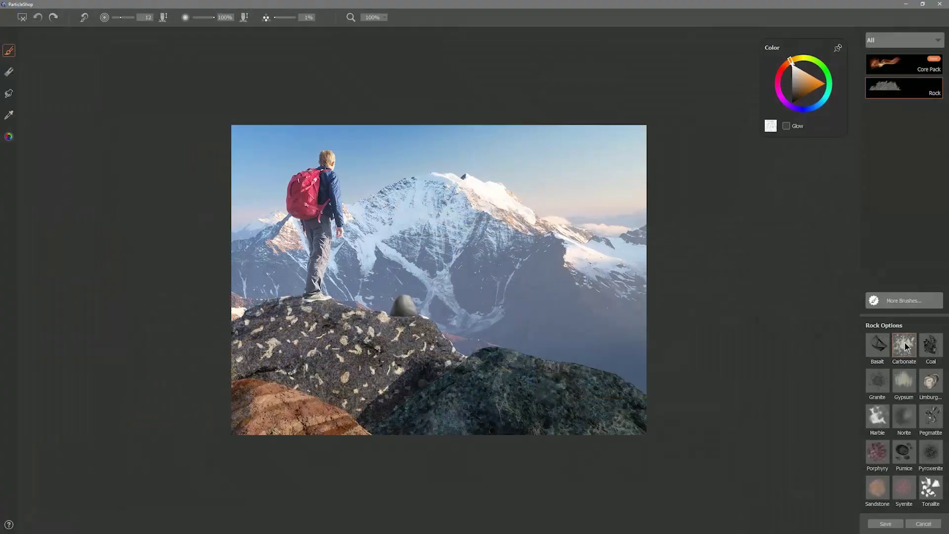
key("bracketright")
key("bracketright")
key("bracketright")
key("bracketright")
left_click(794, 67)
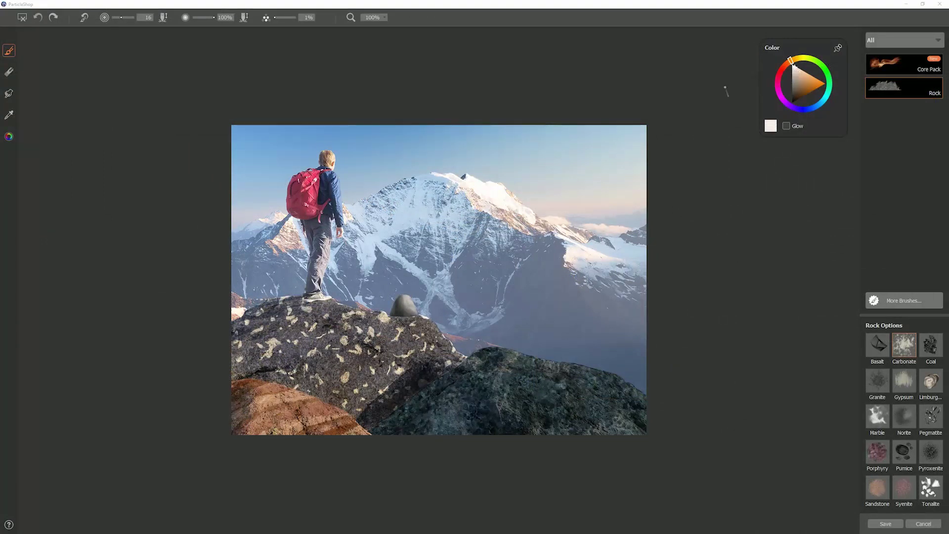
mouse_move(398, 312)
left_mouse_down()
mouse_move(416, 304)
mouse_move(398, 307)
mouse_move(411, 295)
left_mouse_up()
Reduce the Carbonate brush to size 10, save the result back to Photoshop and name the new layer "carbonate".
key("bracketleft")
key("bracketleft")
key("bracketleft")
key("bracketleft")
key("bracketleft")
key("bracketleft")
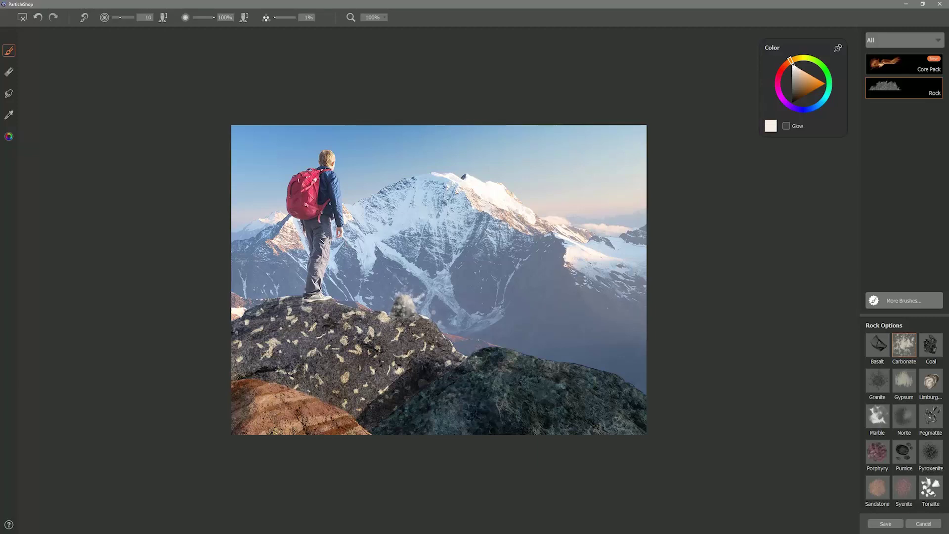
left_click(885, 523)
left_click(528, 300)
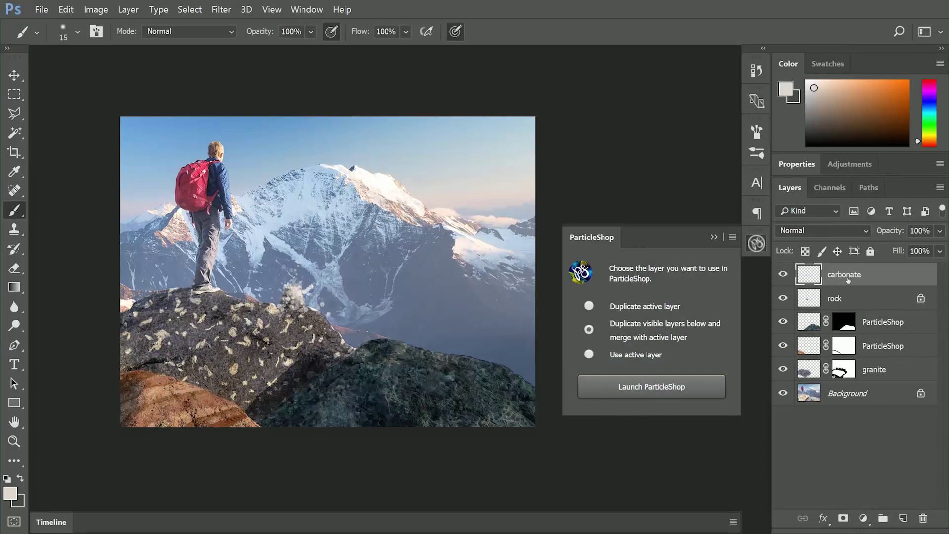
Set the carbonate layer to Overlay at 65% opacity and mask it to the rock layer's outline.
left_click(817, 230)
left_click(795, 374)
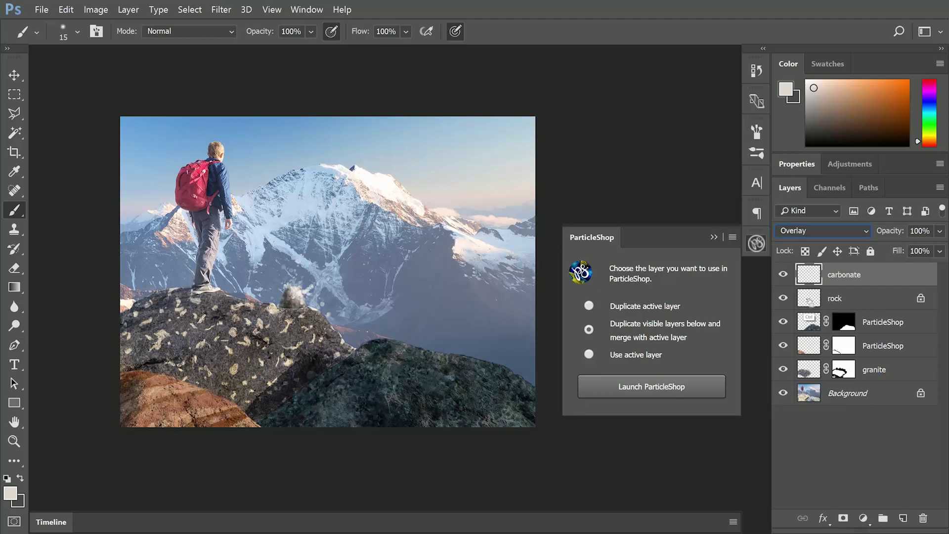
left_click(807, 298, "ctrl")
left_click(842, 518)
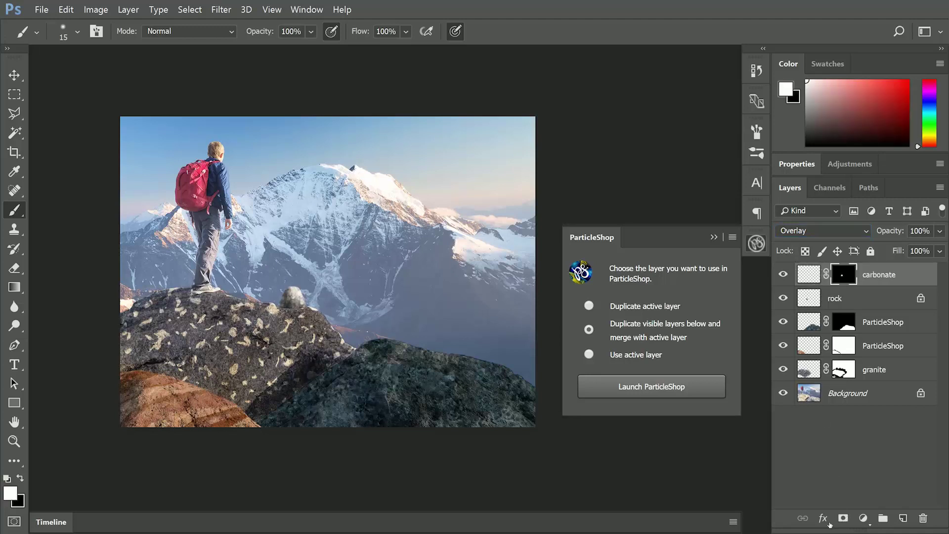
left_click(940, 251)
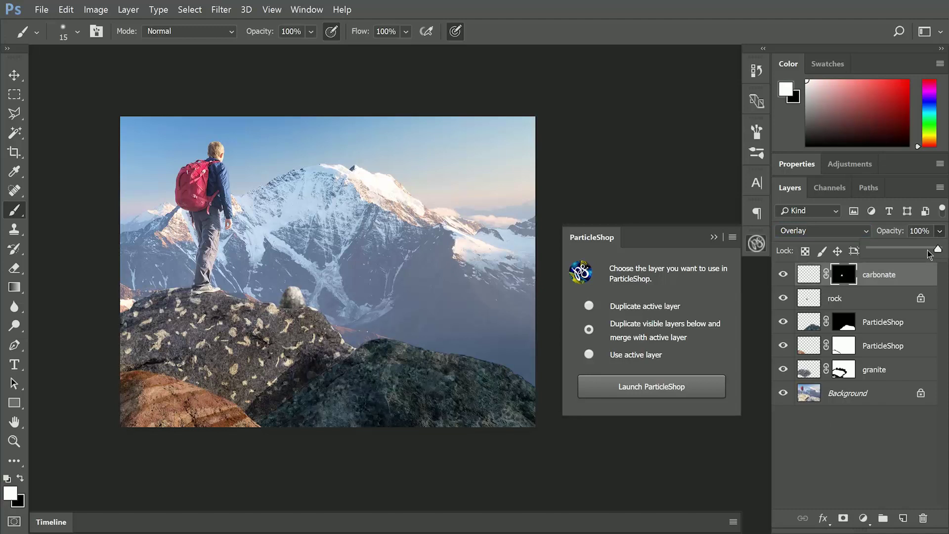
left_click_drag(929, 254, 912, 250)
Paint near-white highlights on the rock layer with a soft 8 px brush and compare with the carbonate layer hidden and shown.
left_click(809, 301)
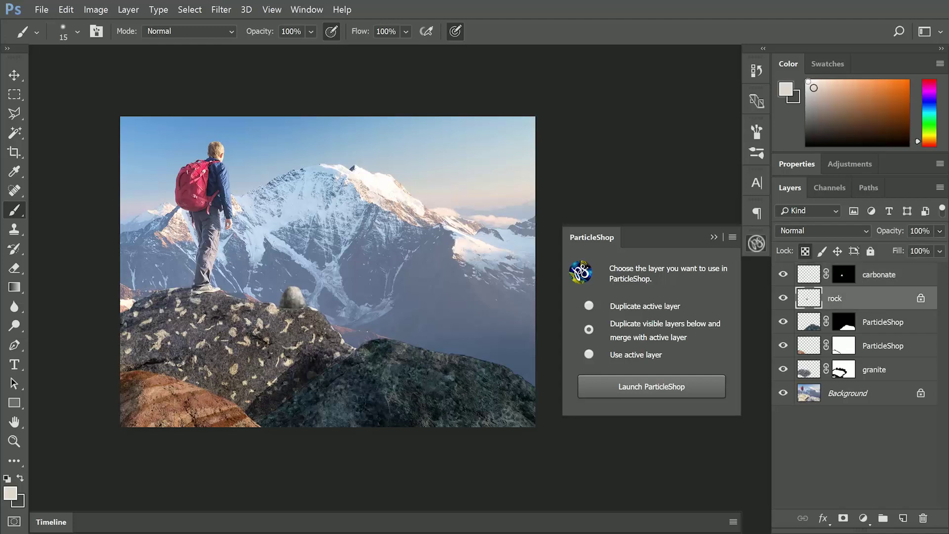
left_click(808, 83)
key("bracketleft")
key("bracketleft")
key("bracketleft")
left_click(783, 274)
left_click(784, 275)
left_click(783, 276)
left_click(783, 276)
left_click(783, 276)
left_click(783, 276)
Merge the carbonate and rock layers and refine the small rock with a 7 px eraser and a soft 4 px near-black brush.
left_click(811, 276)
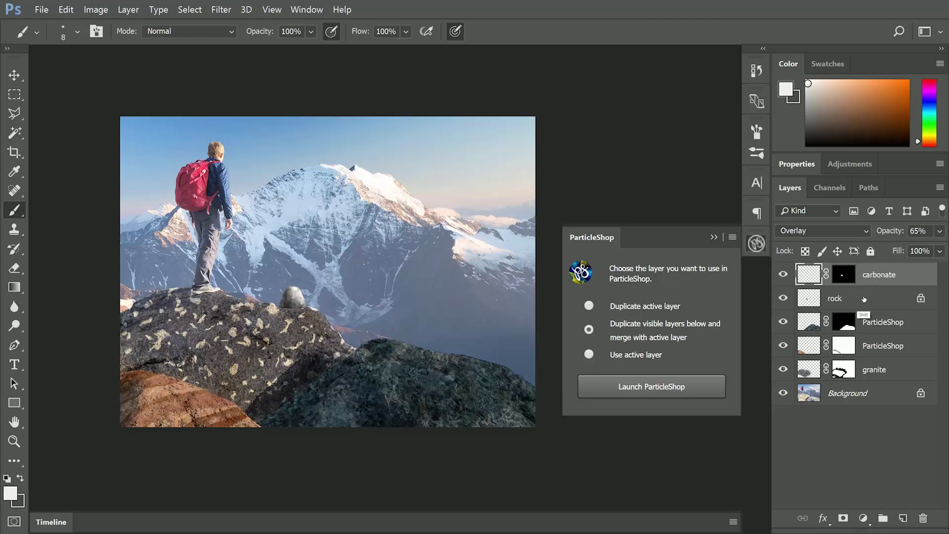
left_click(864, 300, "ctrl")
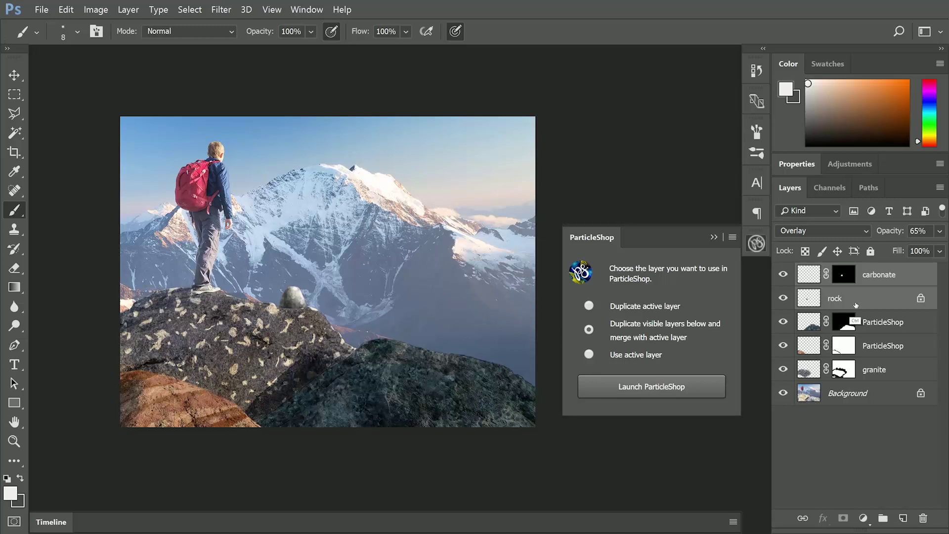
key("ctrl+e")
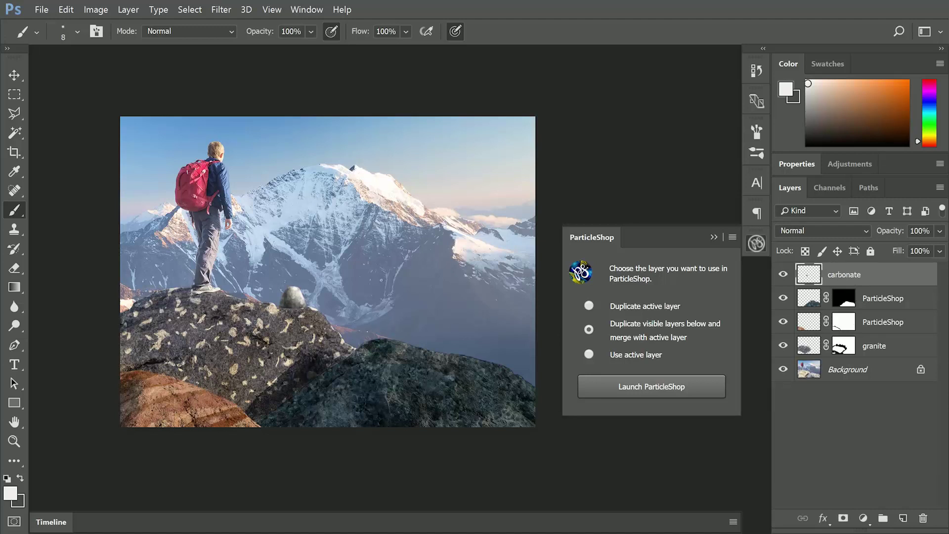
key("e")
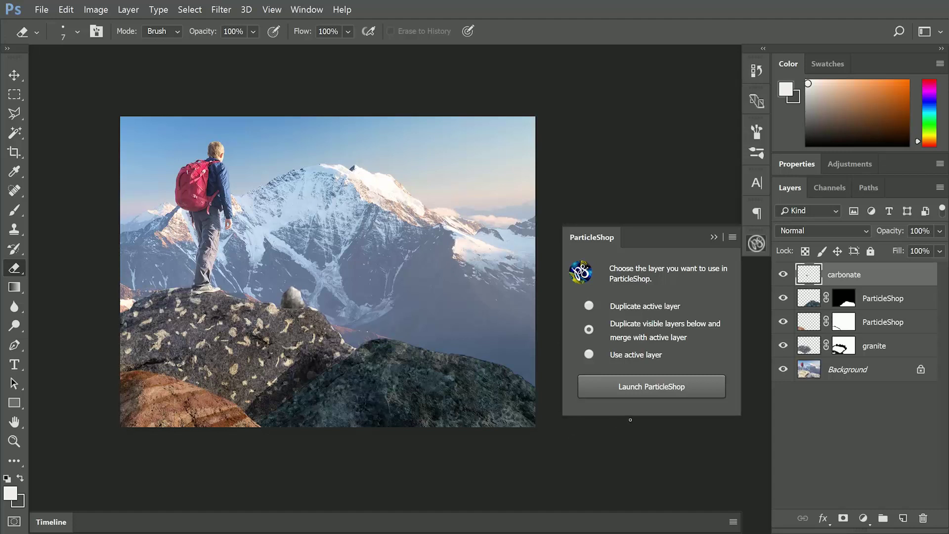
key("b")
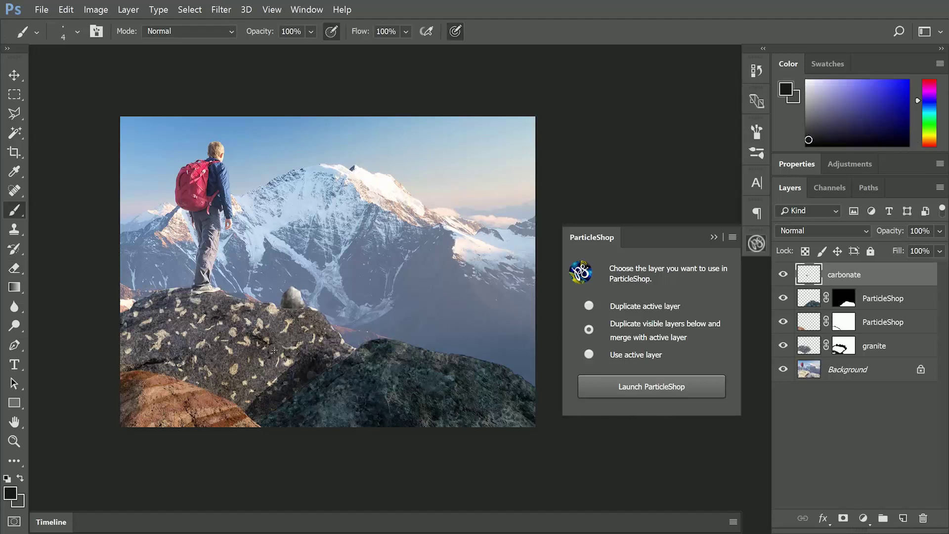
Outline a pointed rock shape on the dark green rock's ridge with the Polygonal Lasso.
left_click(15, 115)
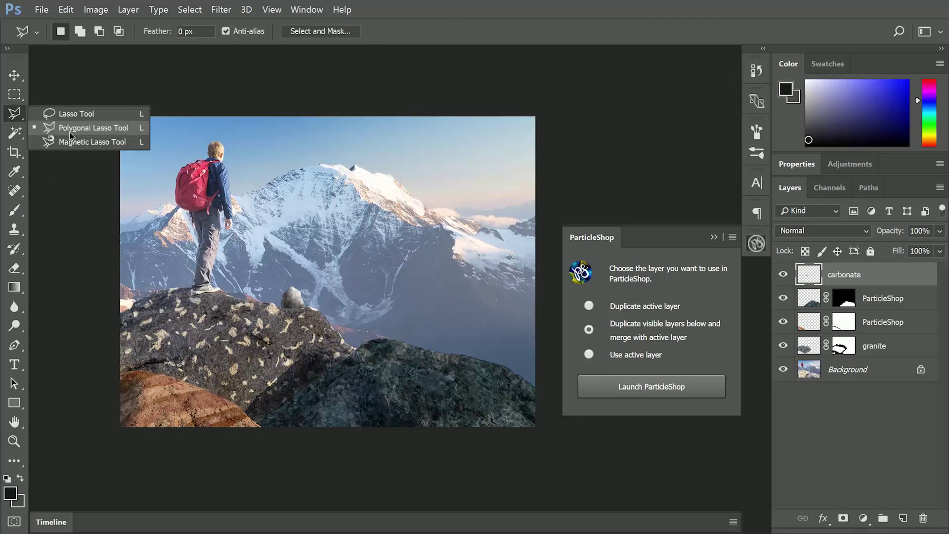
left_click(409, 343)
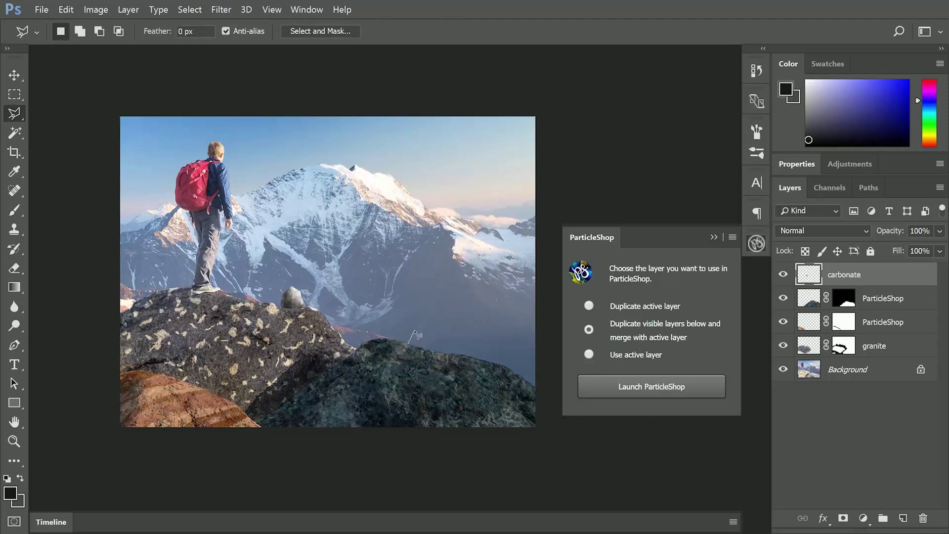
left_click(436, 313)
left_click(452, 354)
left_click(431, 351)
left_click(408, 343)
Create a new layer and fill the pointed selection with dark grey.
left_click(903, 518)
left_click(812, 125)
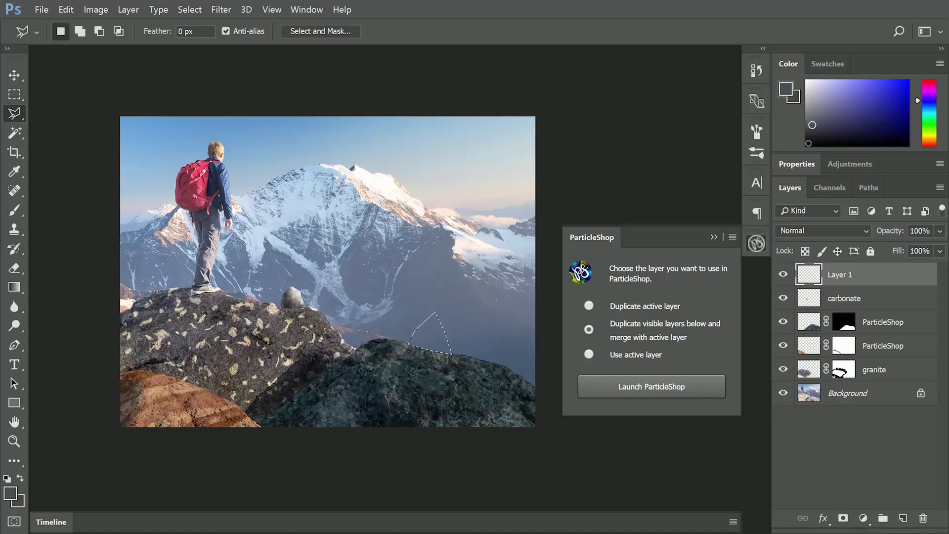
key("alt+BackSpace")
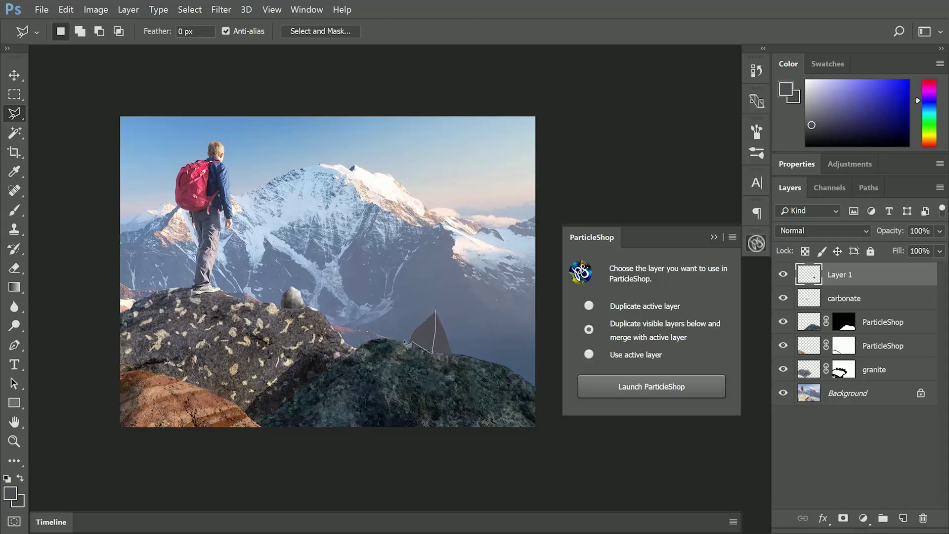
Lock the new layer's transparent pixels, shade the pointed rock's selected left face near-black with a soft 175 px brush, and deselect.
left_click(814, 136)
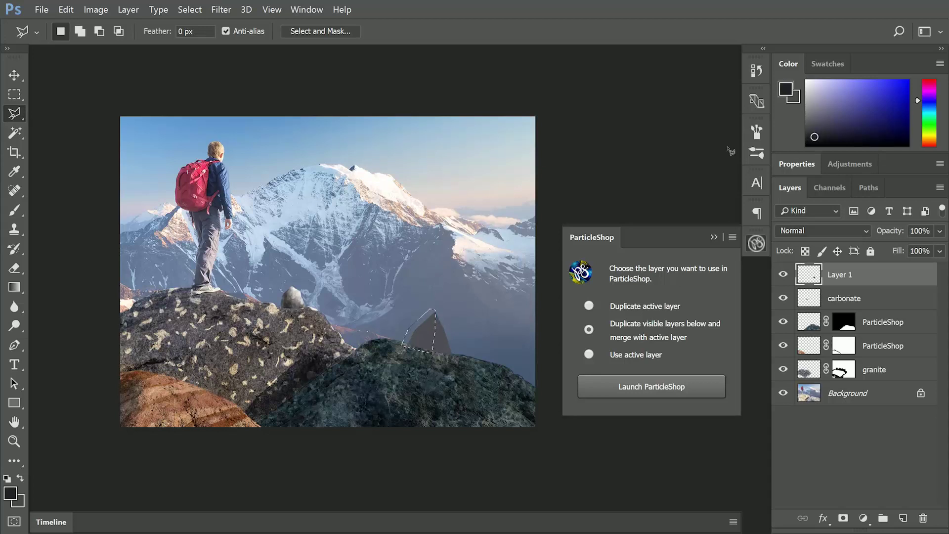
left_click(16, 210)
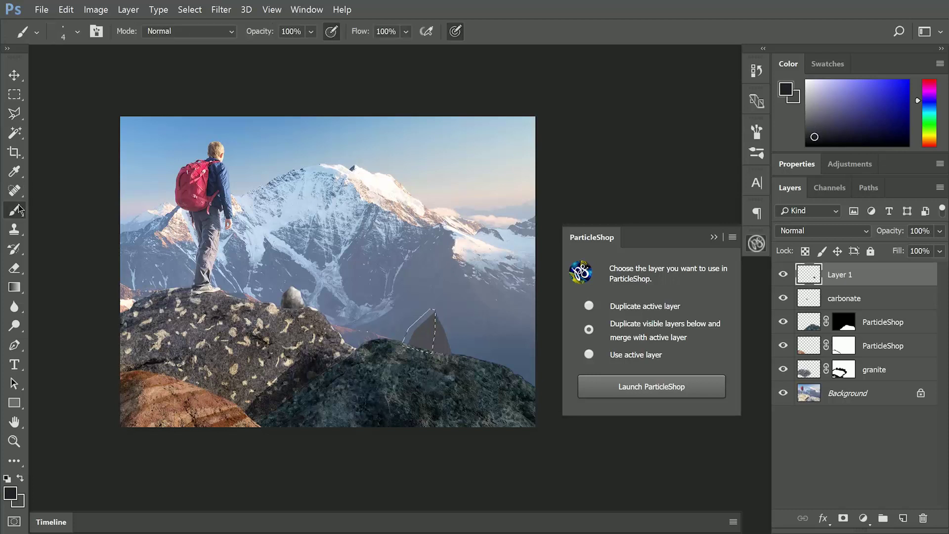
left_click(77, 31)
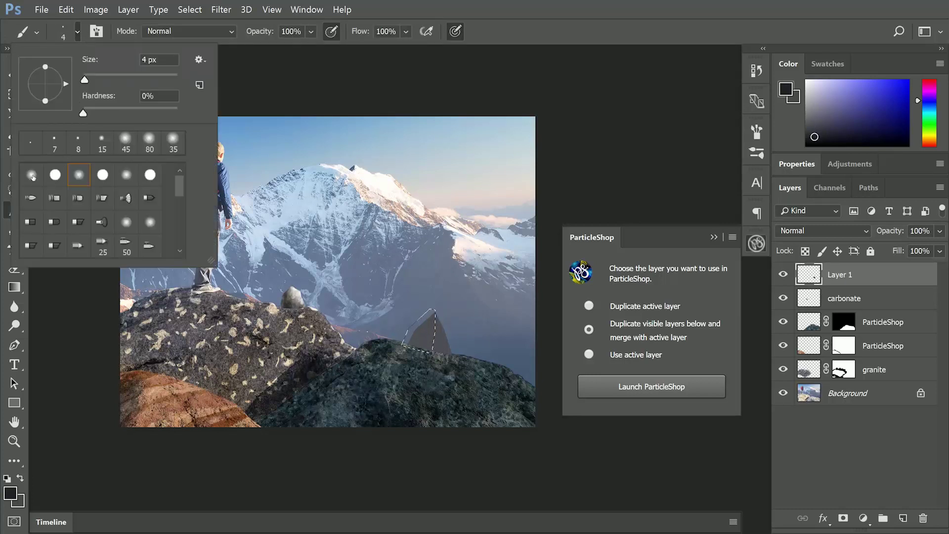
double_click(32, 175)
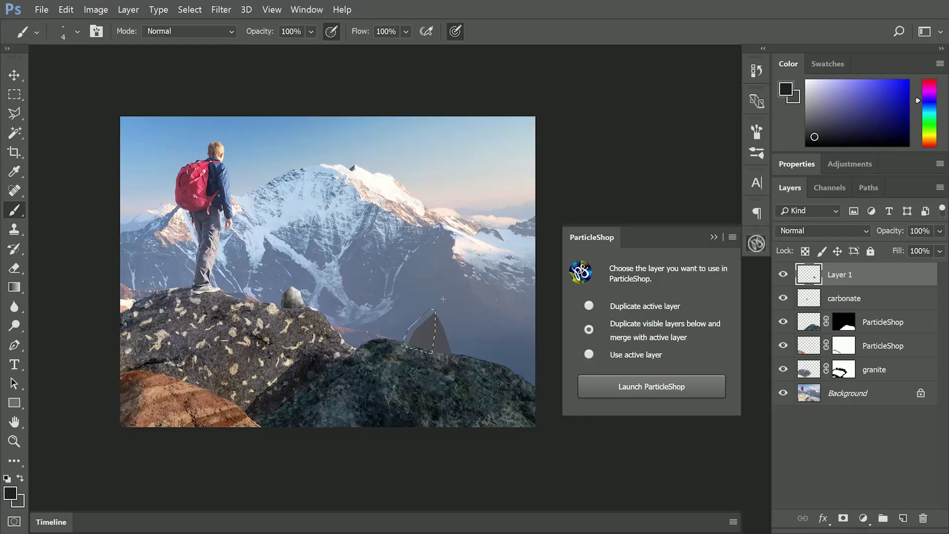
key("bracketright")
key("bracketright")
key("bracketright")
key("bracketright")
key("bracketright")
key("bracketright")
key("bracketright")
key("bracketright")
key("bracketright")
key("bracketright")
key("bracketright")
key("bracketright")
key("bracketright")
key("bracketright")
left_click(805, 251)
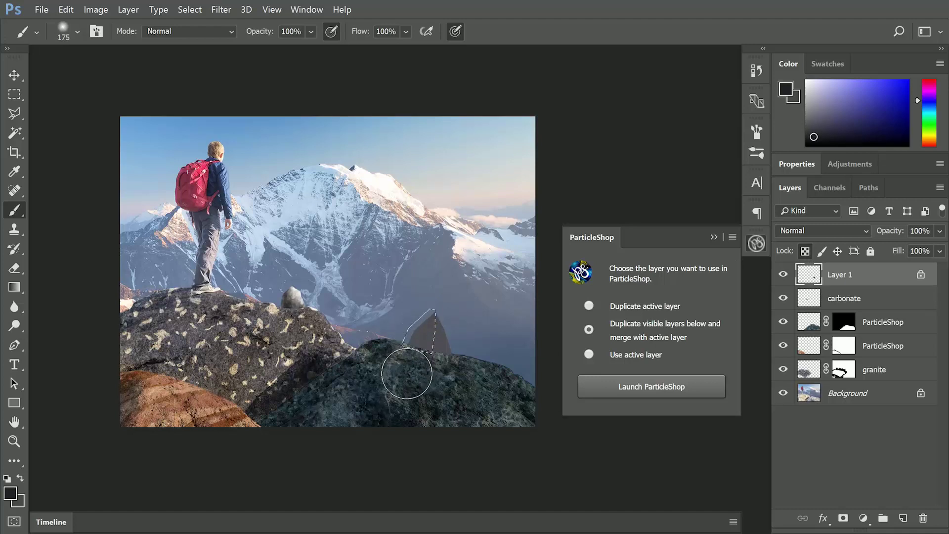
mouse_move(405, 377)
left_mouse_down()
mouse_move(442, 271)
mouse_move(401, 380)
mouse_move(471, 316)
mouse_move(424, 324)
mouse_move(506, 433)
left_mouse_up()
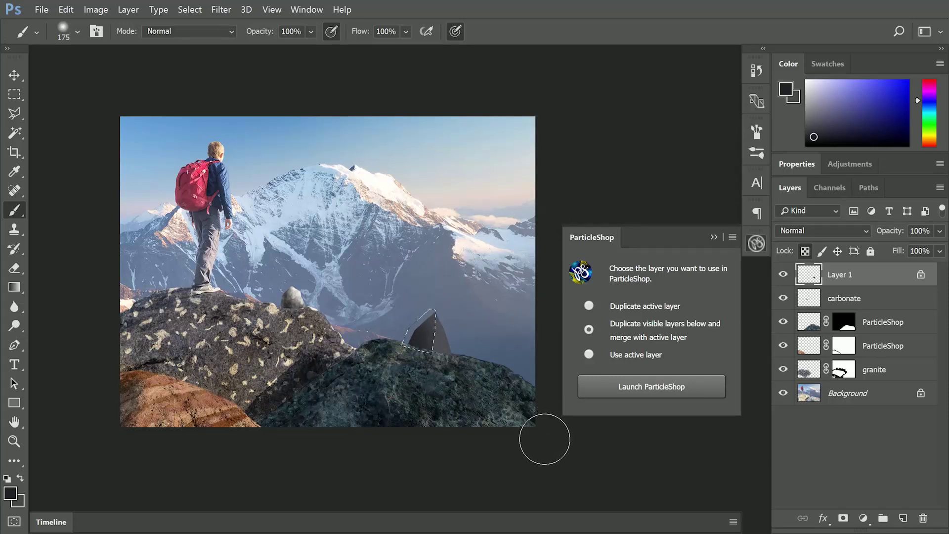
key("ctrl+d")
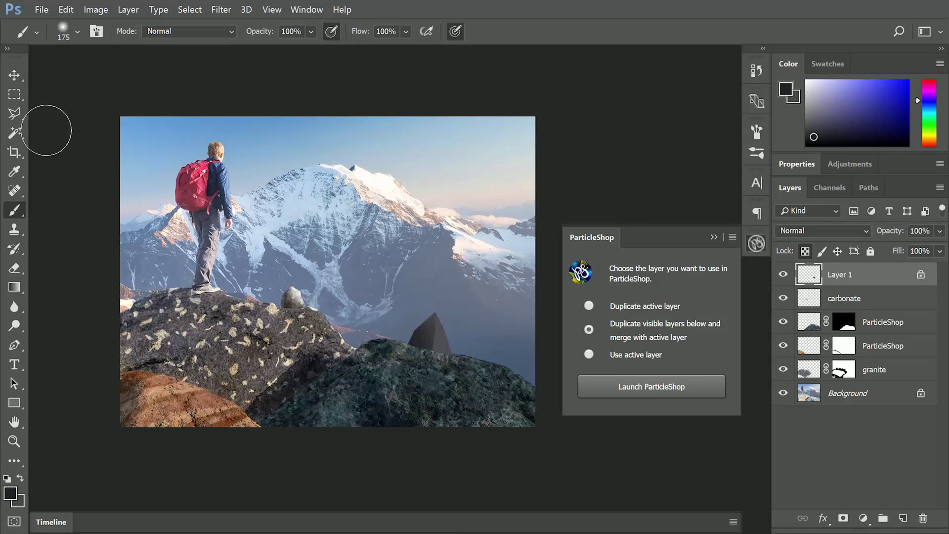
Outline a small triangle on the pointed rock's upper right face with the Polygonal Lasso and lighten it with a soft pale grey brush.
left_click(15, 112)
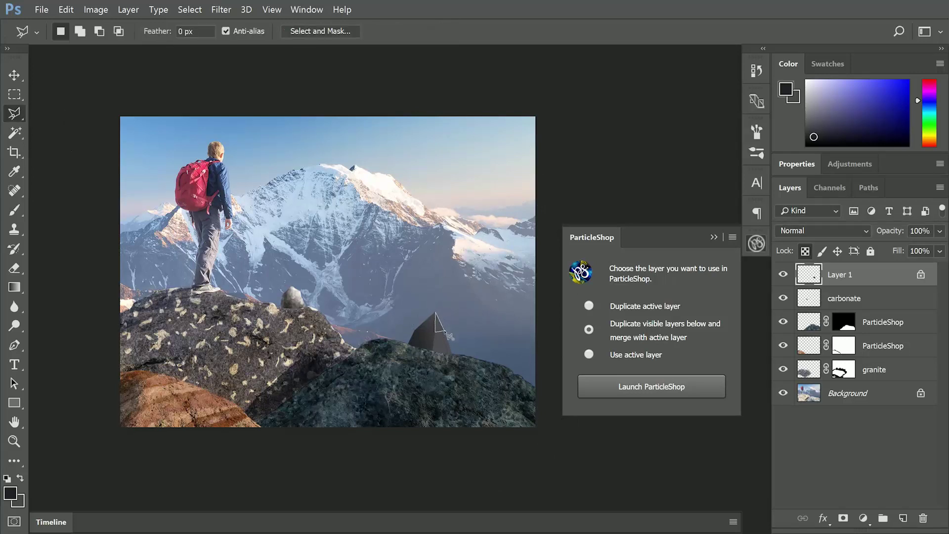
key("b")
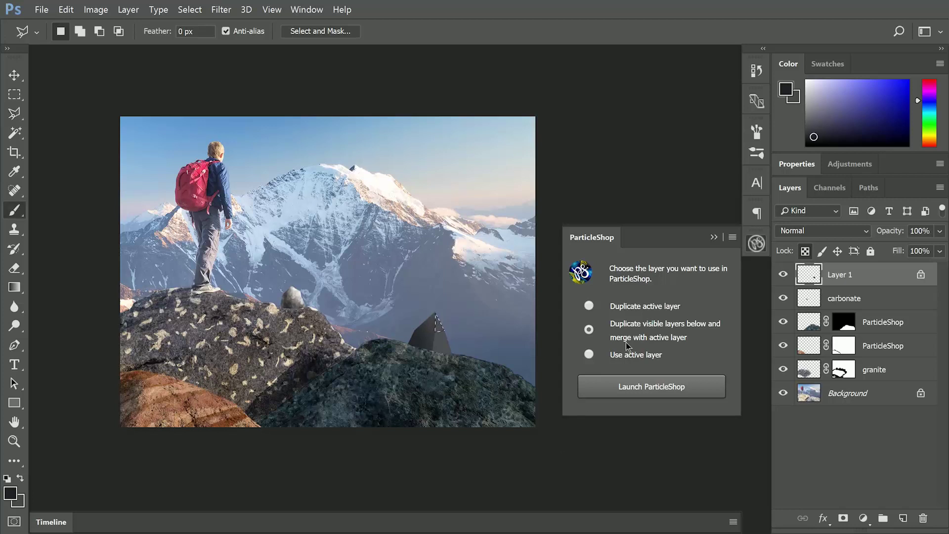
left_click(812, 89)
left_click(479, 364)
Select the pointed rock's lower left face with the Polygonal Lasso, shade it near-black with a soft 175 px brush, and deselect.
key("l")
left_click(433, 351)
left_click(408, 345)
left_click(414, 331)
double_click(435, 332)
key("b")
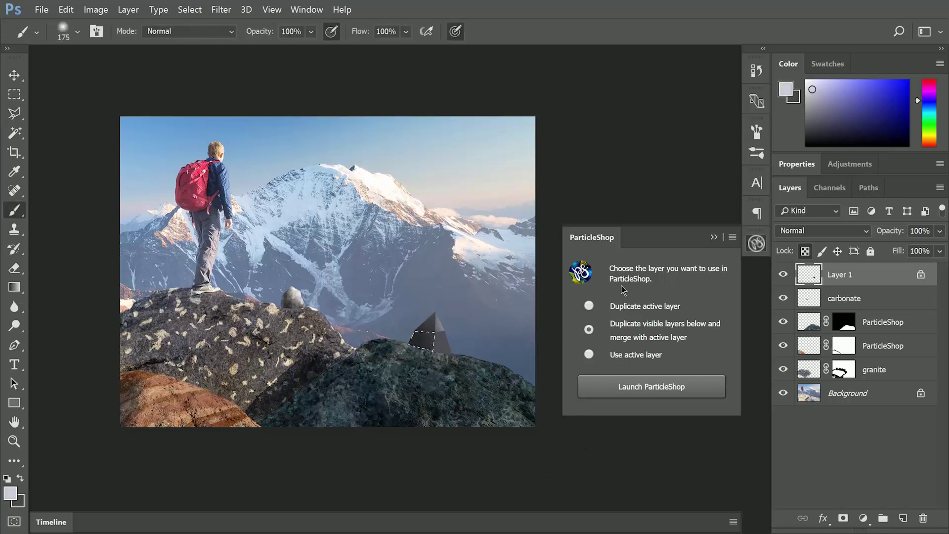
left_click(812, 141)
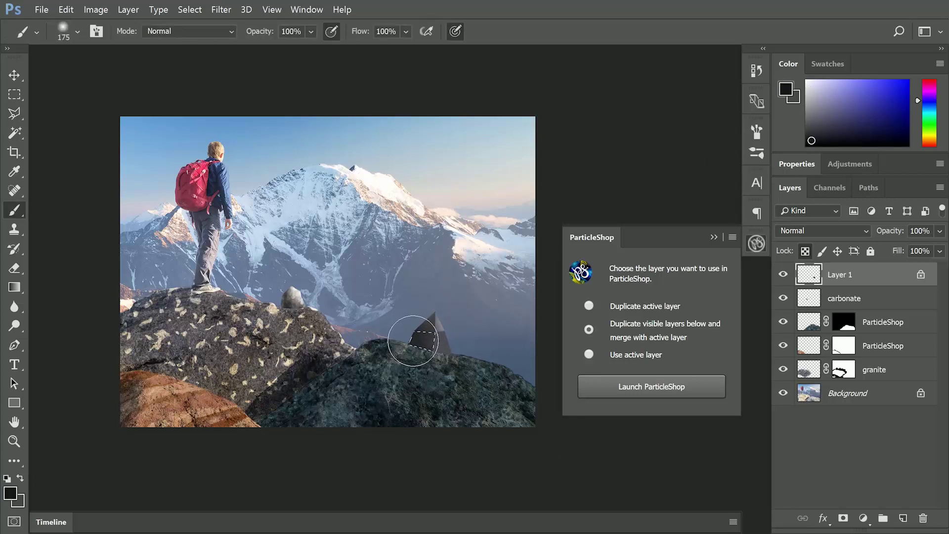
key("ctrl+d")
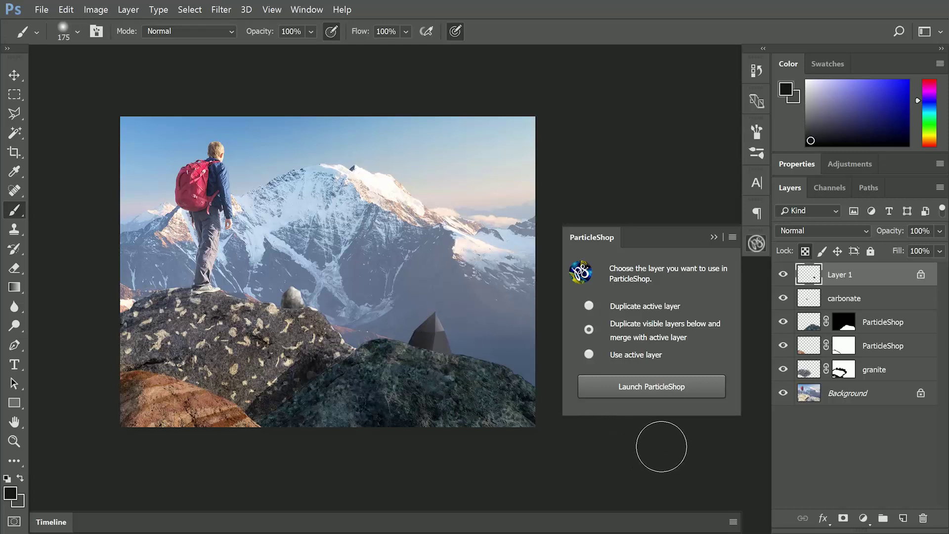
Unlock the pointed rock layer's transparent pixels and rename the layer "pointy".
key("e")
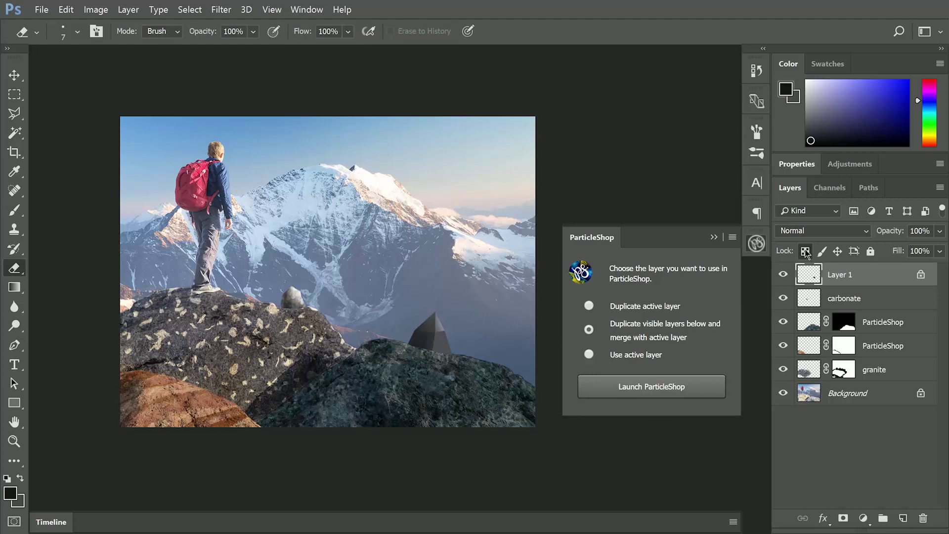
left_click(806, 252)
double_click(839, 274)
type("p")
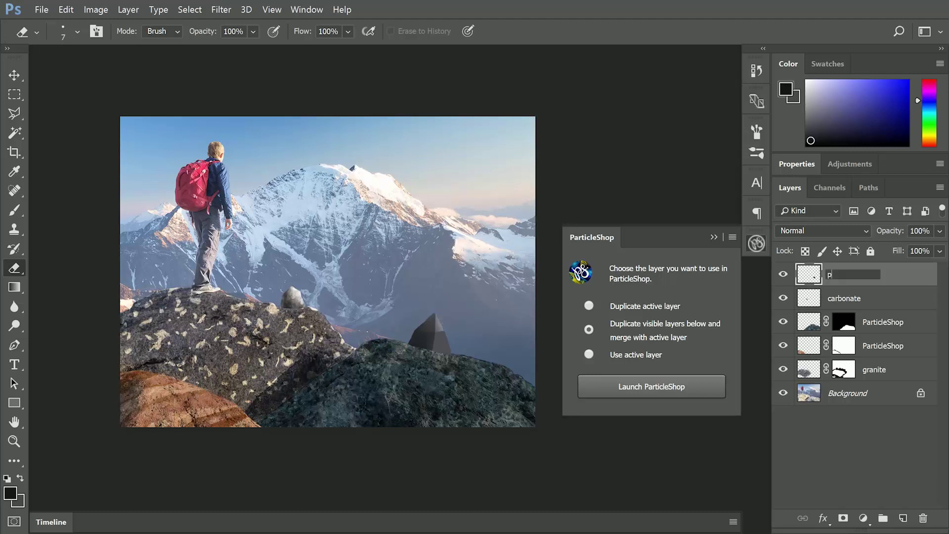
type("ointy")
key("Return")
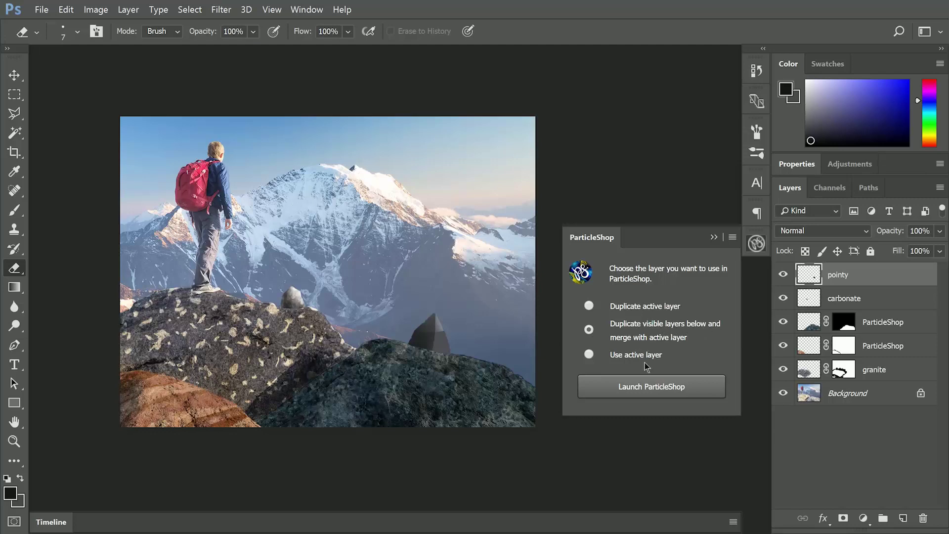
Texture the pointed rock in ParticleShop with the Basalt brush in dark navy and save only the brushstrokes.
left_click(639, 386)
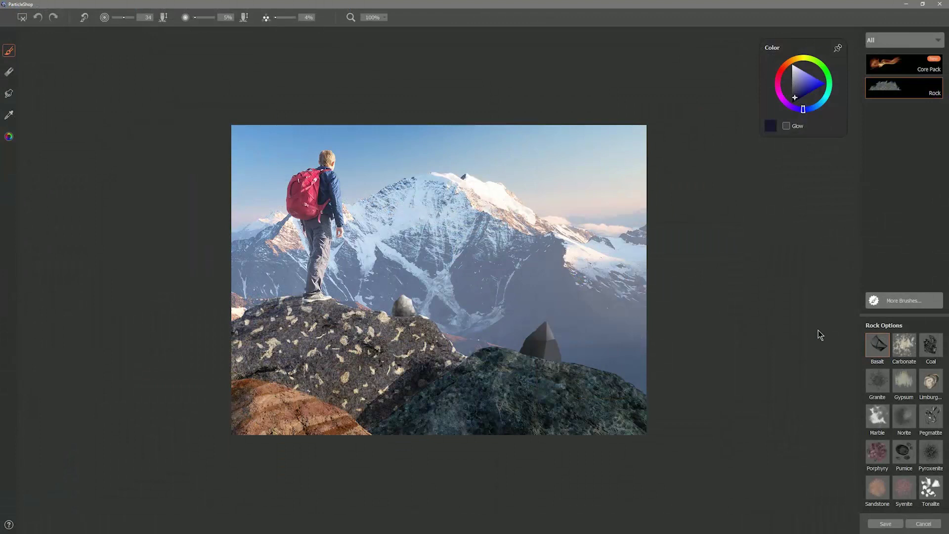
left_click(793, 99)
left_click(885, 524)
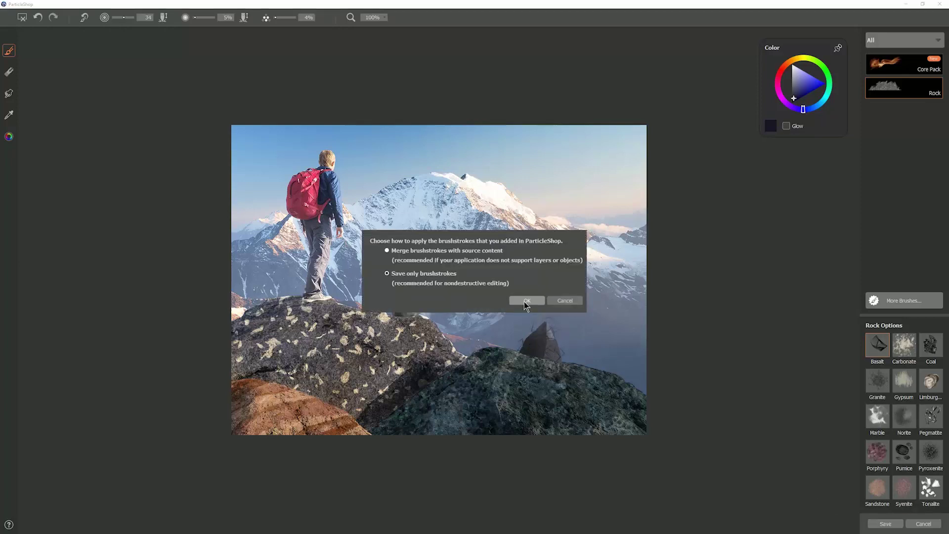
left_click(526, 303)
Set the basalt brushstroke layer's blend mode to Multiply and reduce its opacity.
left_click(822, 231)
left_click(800, 275)
left_click(939, 231)
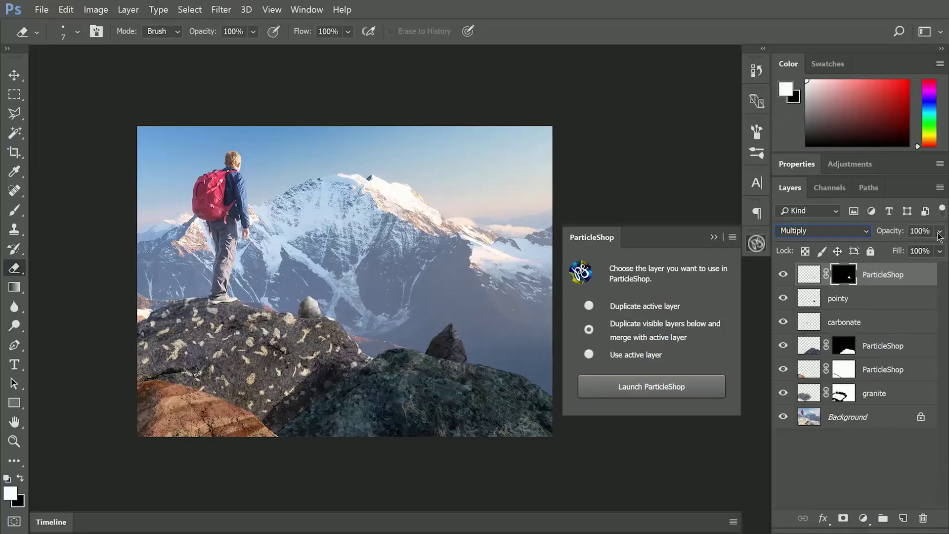
left_click_drag(941, 247, 886, 251)
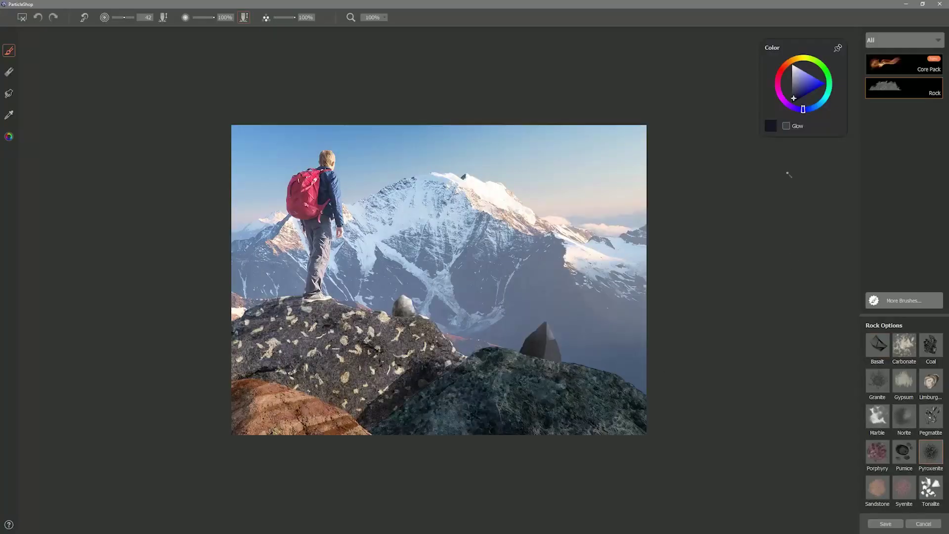
Paint Pyroxenite texture on the pointed rock in ParticleShop and rename the resulting layer "pyrox".
mouse_move(540, 330)
left_mouse_down()
mouse_move(559, 333)
mouse_move(553, 358)
mouse_move(545, 324)
mouse_move(530, 368)
mouse_move(553, 356)
mouse_move(547, 345)
mouse_move(509, 353)
mouse_move(548, 355)
mouse_move(567, 342)
mouse_move(544, 327)
mouse_move(539, 346)
left_mouse_up()
left_click(795, 68)
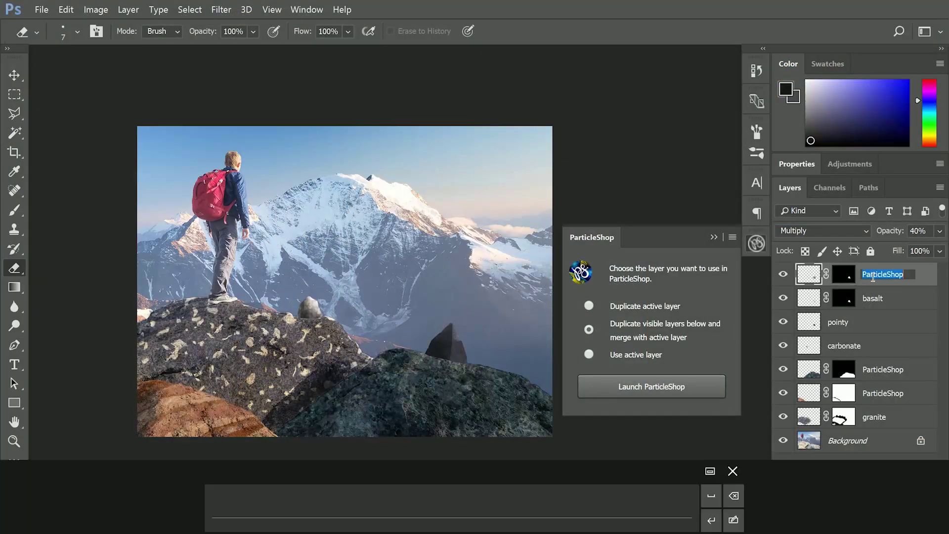
type("pyrox")
key("Return")
Paint near-white marks on the pointed rock in ParticleShop with the Marble brush reduced to size 3.
left_click(666, 387)
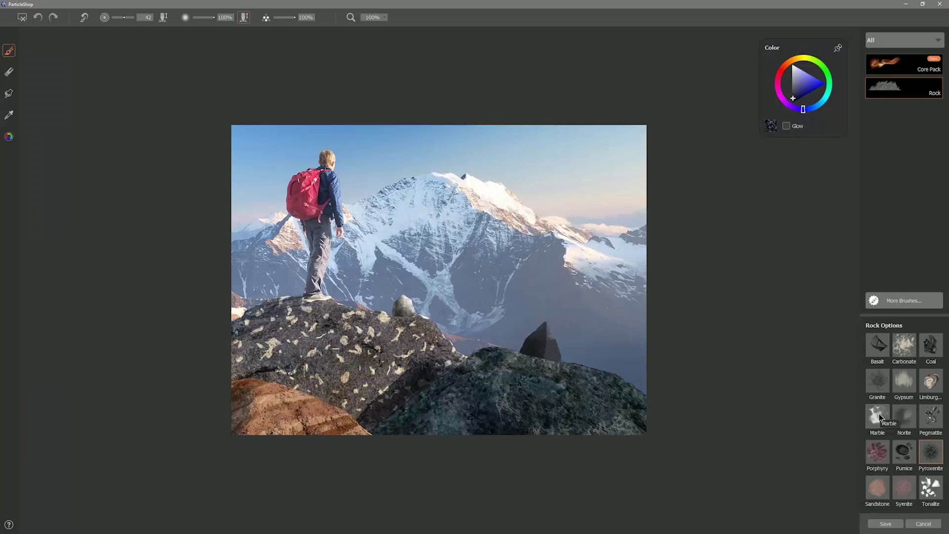
left_click(793, 68)
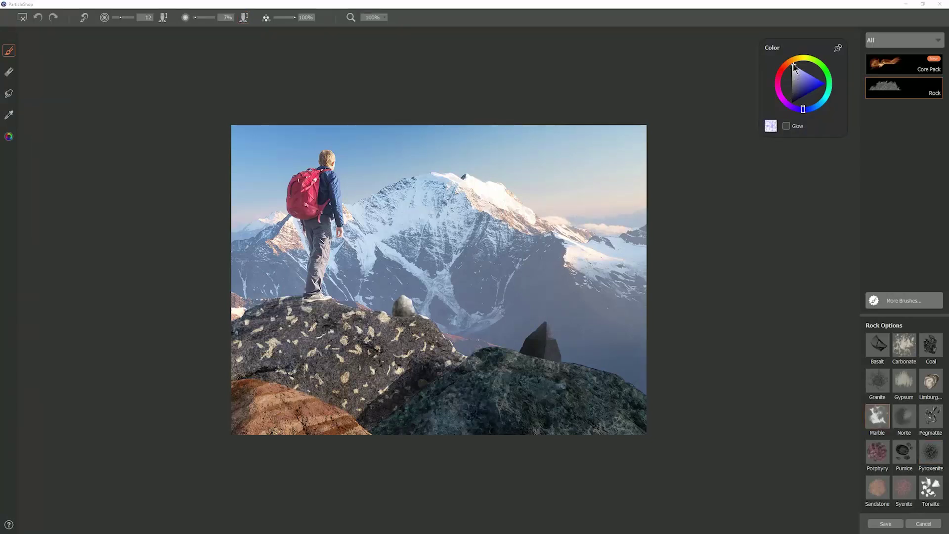
key("bracketleft")
key("bracketleft")
mouse_move(538, 335)
left_mouse_down()
mouse_move(539, 358)
mouse_move(549, 333)
left_mouse_up()
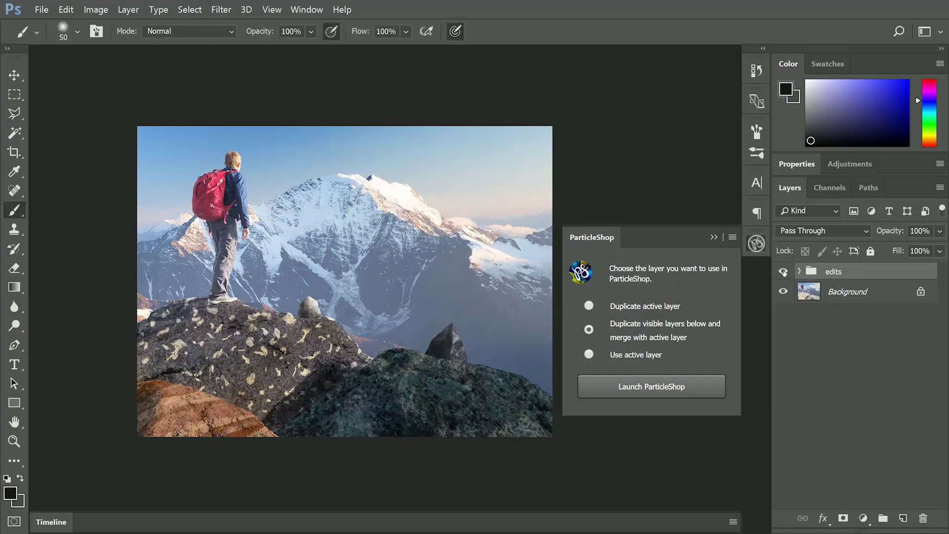
Toggle the visibility of the "edits" group repeatedly to compare the retextured rocks with the original photo.
left_click(783, 272)
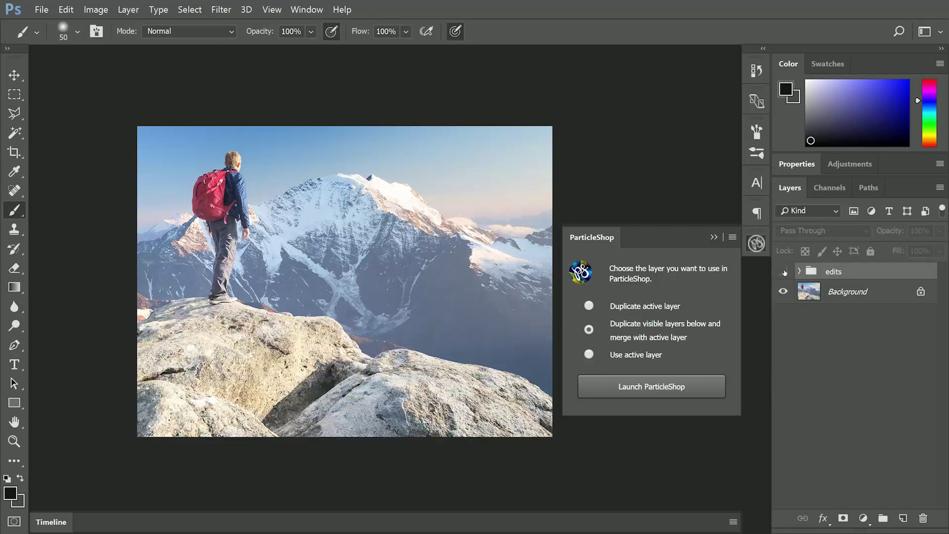
left_click(784, 272)
left_click(784, 272)
left_click(784, 272)
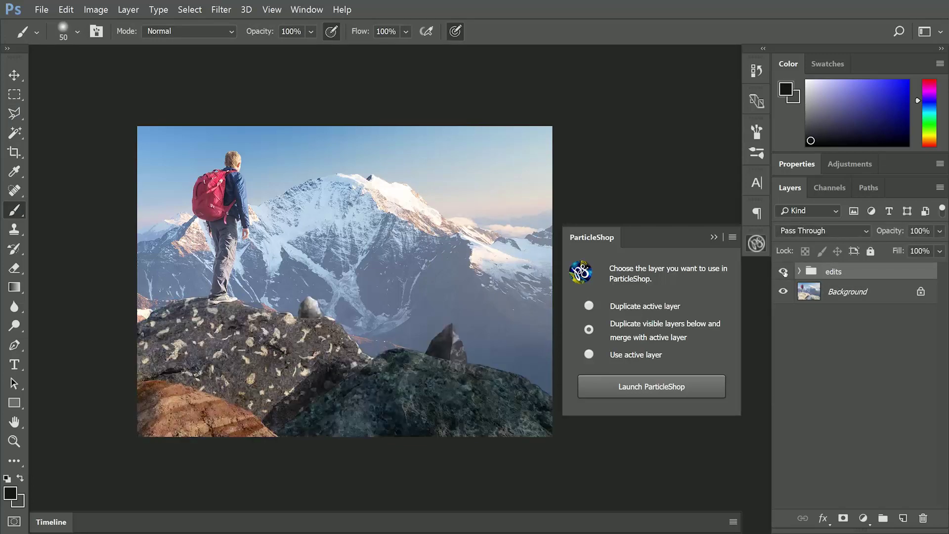
left_click(784, 272)
left_click(784, 272)
left_click(784, 272)
left_click(784, 272)
left_click(784, 272)
left_click(784, 272)
left_click(784, 272)
left_click(784, 272)
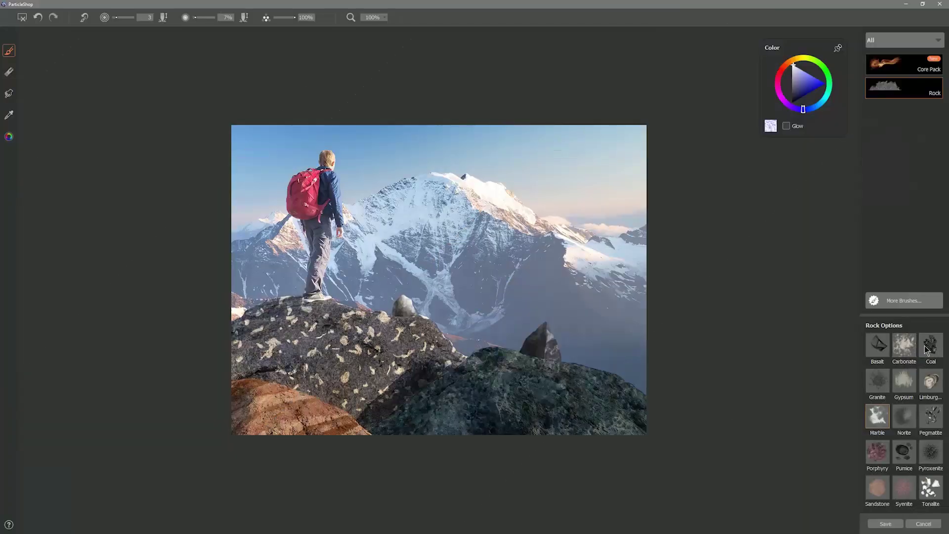
Paint a near-black sample patch in the sky above the mountain with ParticleShop's Coal brush.
left_click(932, 347)
left_click_drag(793, 93, 788, 99)
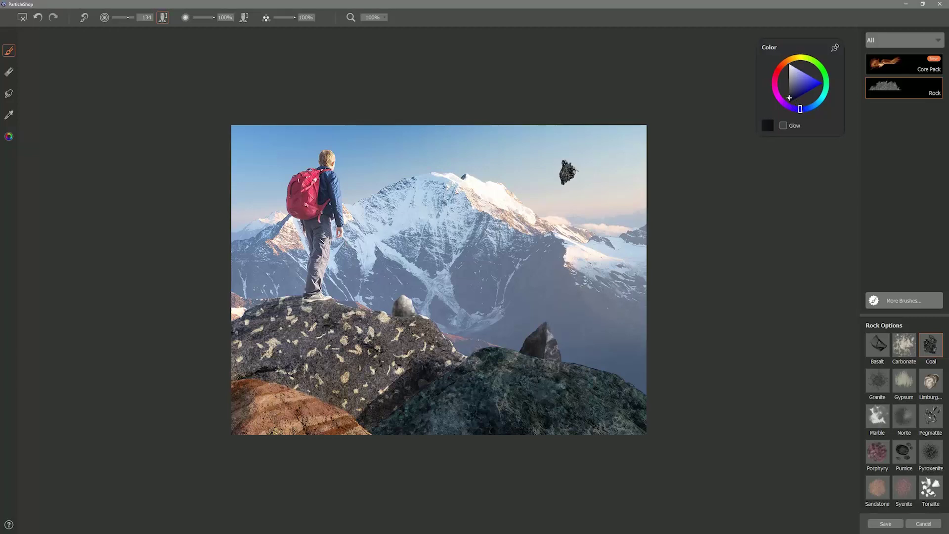
mouse_move(566, 171)
left_mouse_down()
mouse_move(568, 159)
mouse_move(558, 168)
left_mouse_up()
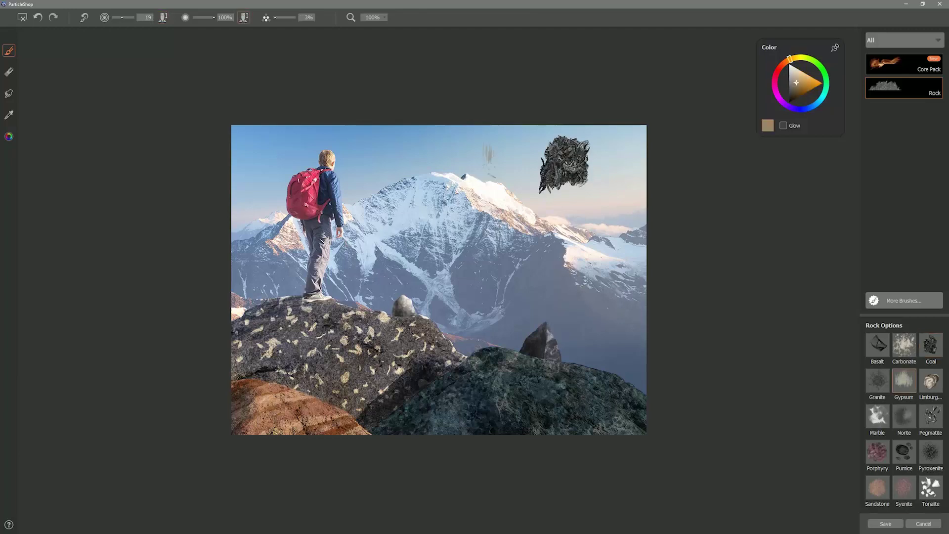
Paint a vertical tan Gypsum sample beside the coal patch and a cluster of beige Limburgite shapes below it.
mouse_move(489, 149)
left_mouse_down()
mouse_move(502, 183)
mouse_move(512, 171)
mouse_move(500, 200)
mouse_move(487, 203)
mouse_move(510, 223)
mouse_move(500, 149)
mouse_move(490, 183)
left_mouse_up()
left_click(931, 381)
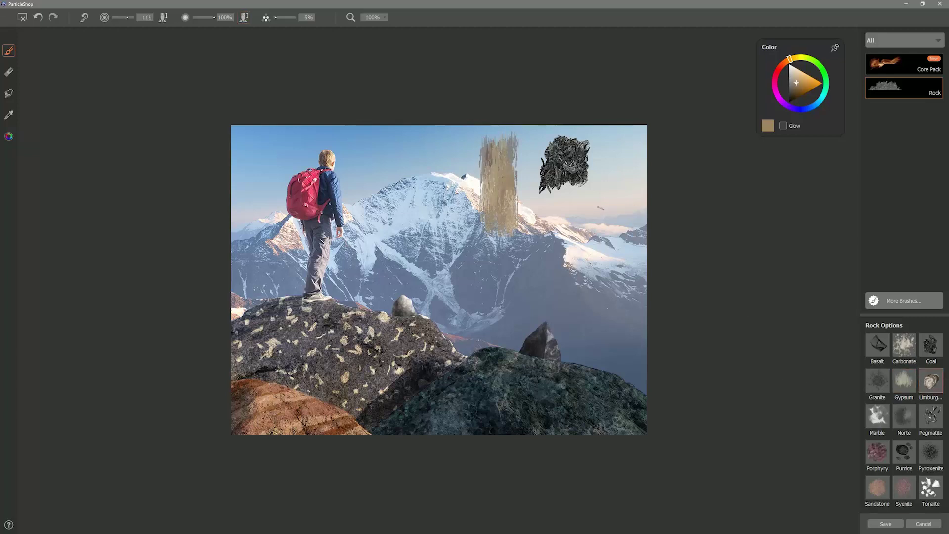
mouse_move(598, 210)
left_mouse_down()
mouse_move(613, 181)
mouse_move(598, 182)
mouse_move(623, 161)
mouse_move(628, 200)
mouse_move(569, 210)
mouse_move(566, 230)
mouse_move(546, 223)
mouse_move(594, 243)
mouse_move(608, 236)
mouse_move(616, 247)
mouse_move(624, 223)
left_mouse_up()
Paint a teal sample patch in the sky beside the hiker and a band of Pegmatite marks above the pointed rock.
mouse_move(411, 167)
left_mouse_down()
mouse_move(415, 174)
mouse_move(435, 155)
mouse_move(395, 187)
mouse_move(444, 178)
mouse_move(386, 163)
mouse_move(431, 148)
mouse_move(447, 208)
mouse_move(435, 225)
left_mouse_up()
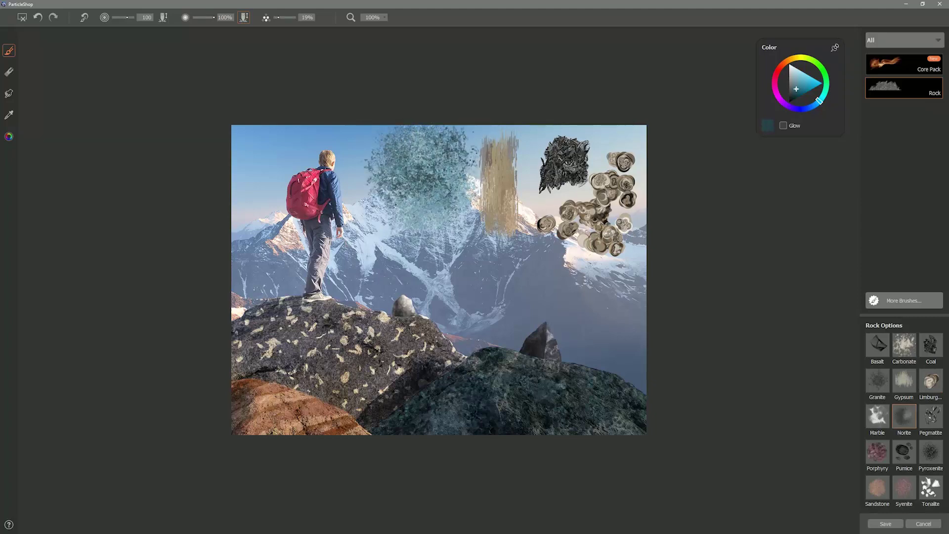
left_click(930, 416)
mouse_move(477, 287)
left_mouse_down()
mouse_move(522, 270)
mouse_move(534, 297)
mouse_move(576, 274)
mouse_move(574, 307)
mouse_move(605, 295)
mouse_move(514, 311)
left_mouse_up()
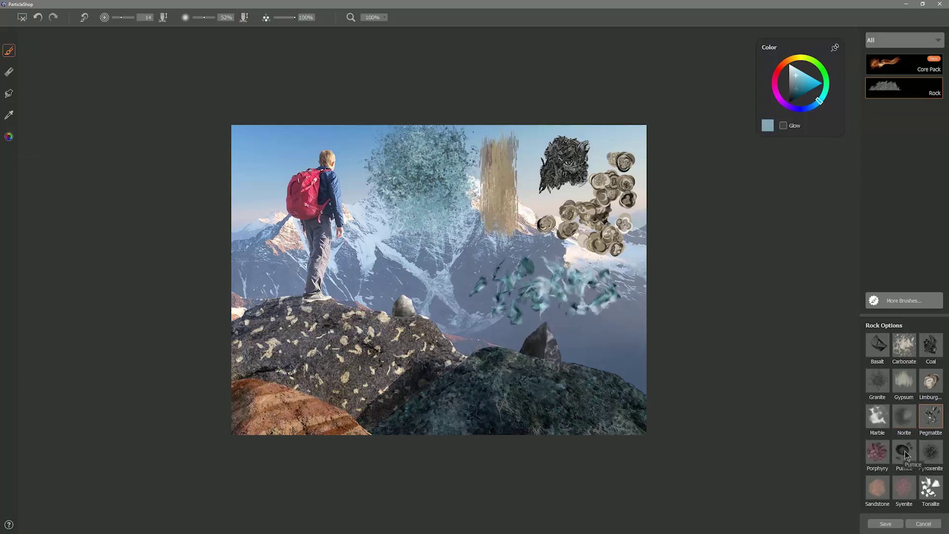
Dab a scattering of near-black Pumice rings in the sky around the hiker's head.
left_click(906, 455)
left_click_drag(806, 101, 789, 101)
mouse_move(264, 160)
left_mouse_down()
mouse_move(293, 148)
mouse_move(250, 182)
mouse_move(353, 143)
left_mouse_up()
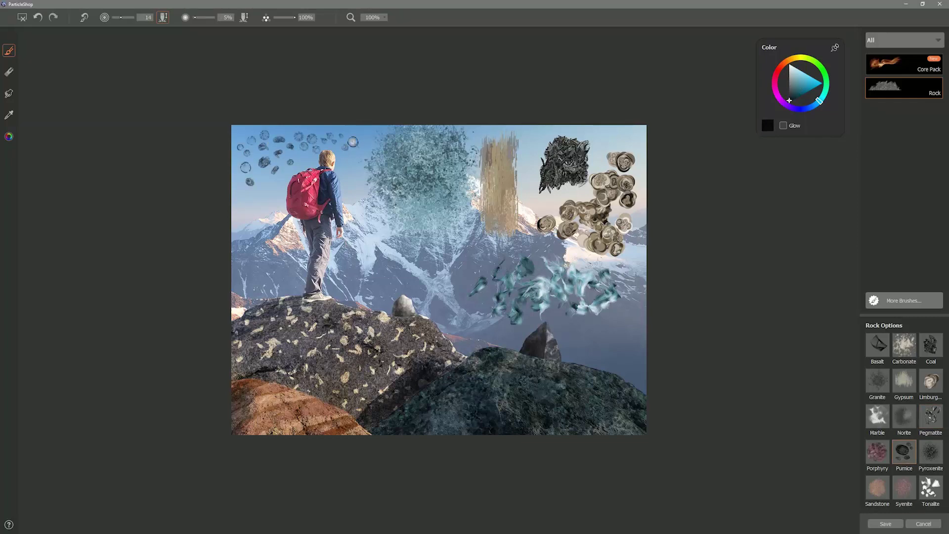
left_click(360, 155)
Paint a muted pink Syenite texture sample across the dark green foreground rock.
left_click(904, 488)
left_click(775, 79)
left_click(797, 86)
mouse_move(485, 403)
left_mouse_down()
mouse_move(499, 370)
mouse_move(465, 406)
mouse_move(516, 408)
mouse_move(509, 383)
mouse_move(465, 386)
mouse_move(487, 371)
mouse_move(566, 380)
mouse_move(544, 388)
mouse_move(583, 408)
mouse_move(575, 390)
mouse_move(494, 388)
mouse_move(445, 410)
left_mouse_up()
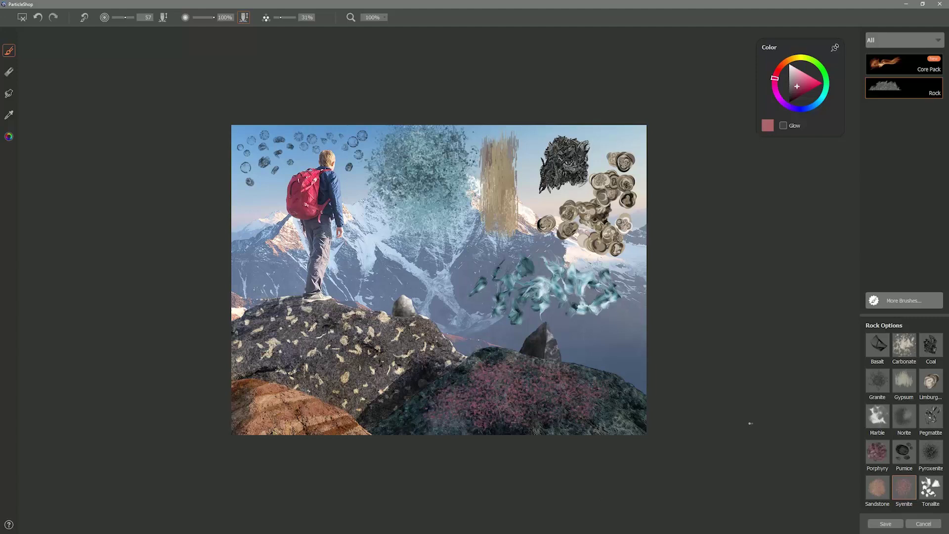